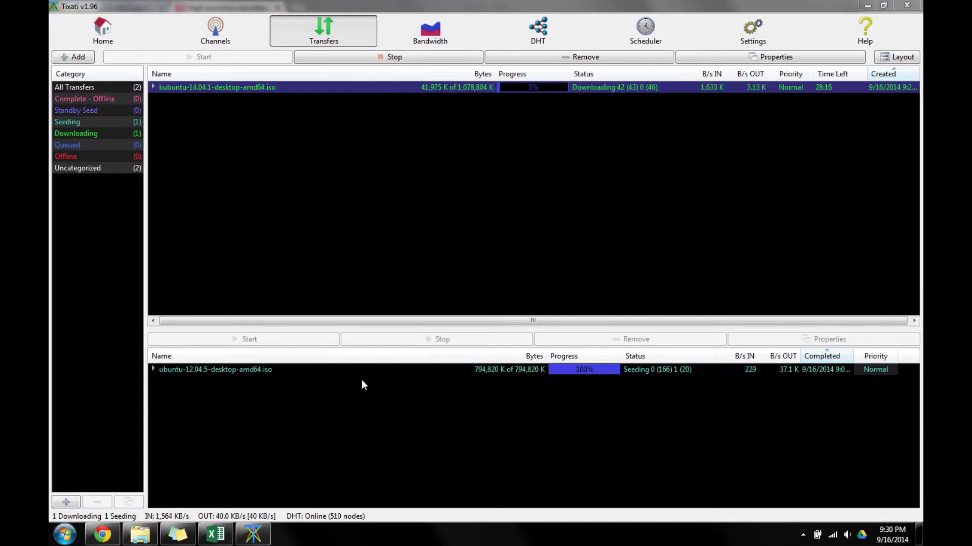
Gather the public chat channels with user counts and topics, then select Get a room!
click(406, 182)
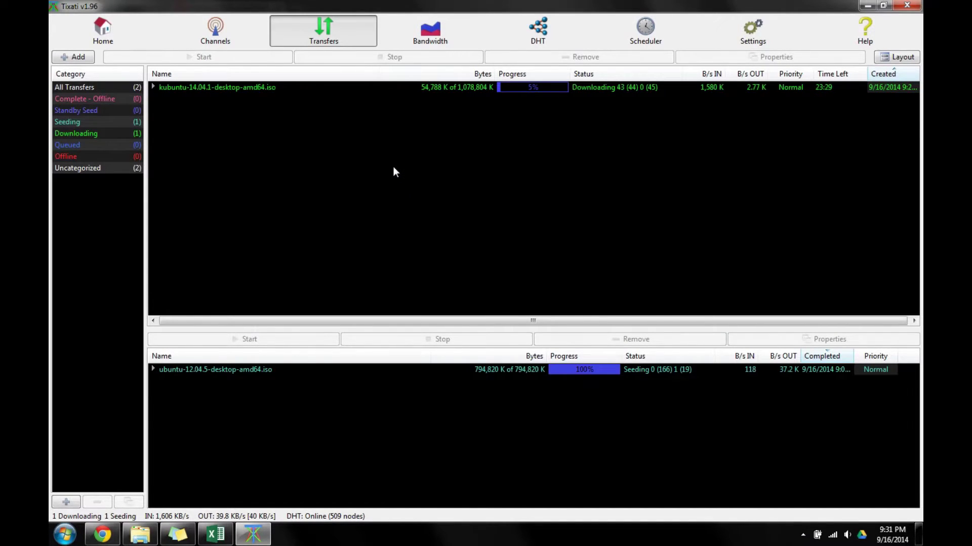
click(210, 36)
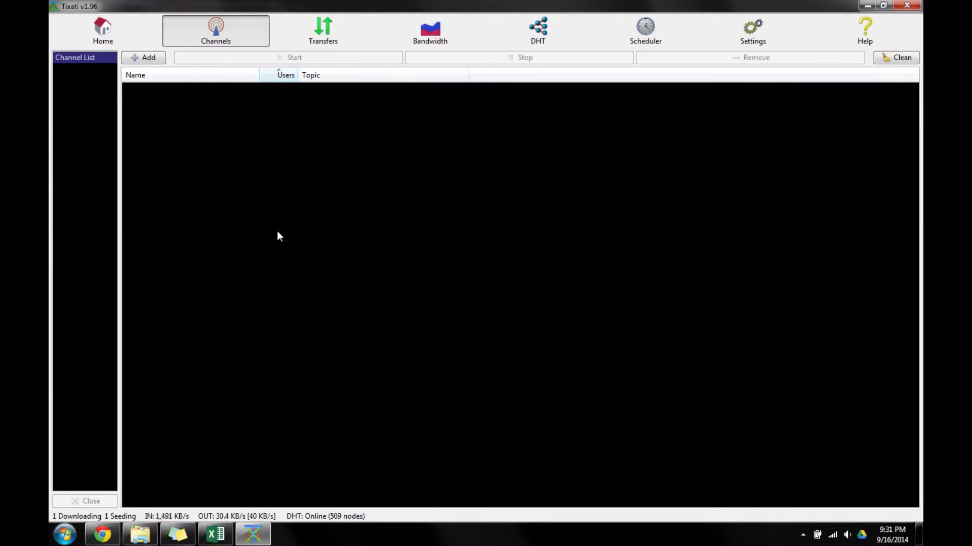
click(144, 59)
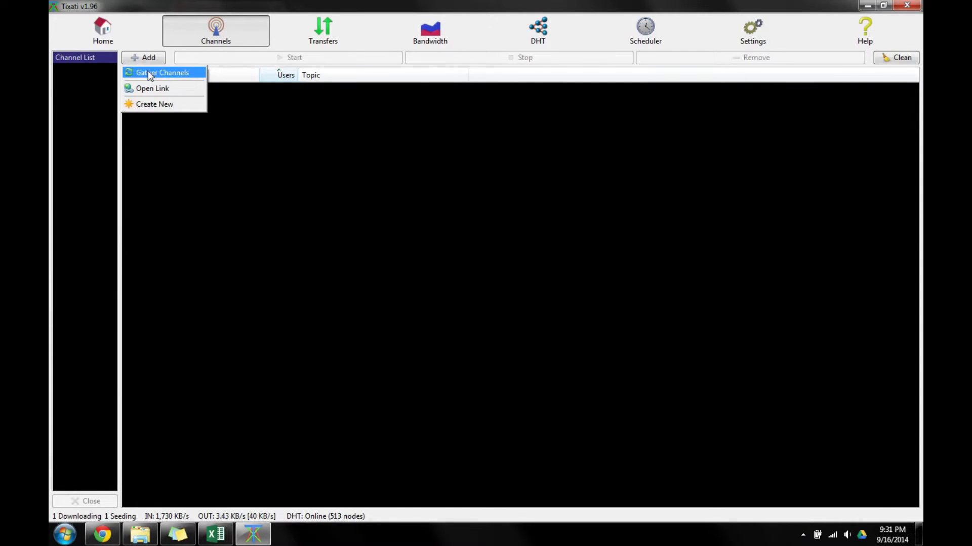
click(148, 72)
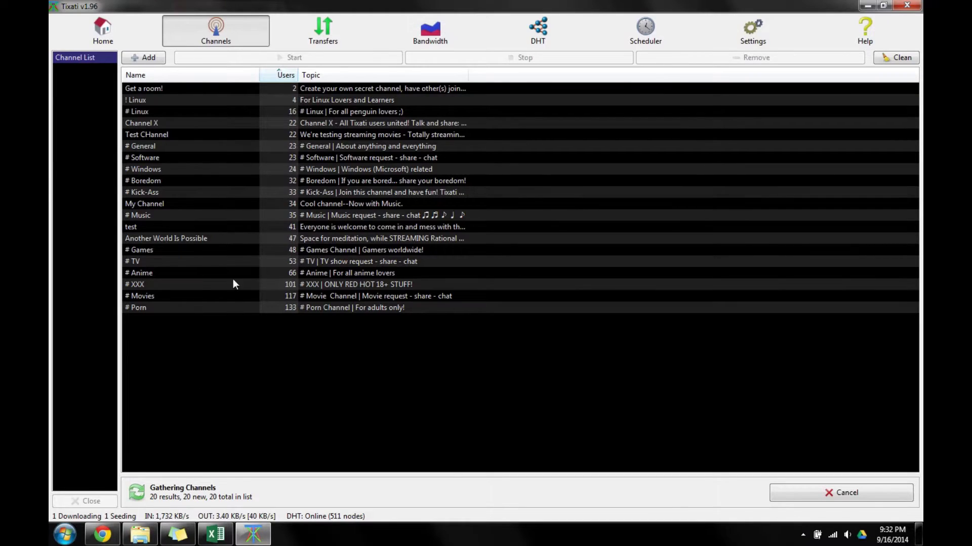
click(181, 89)
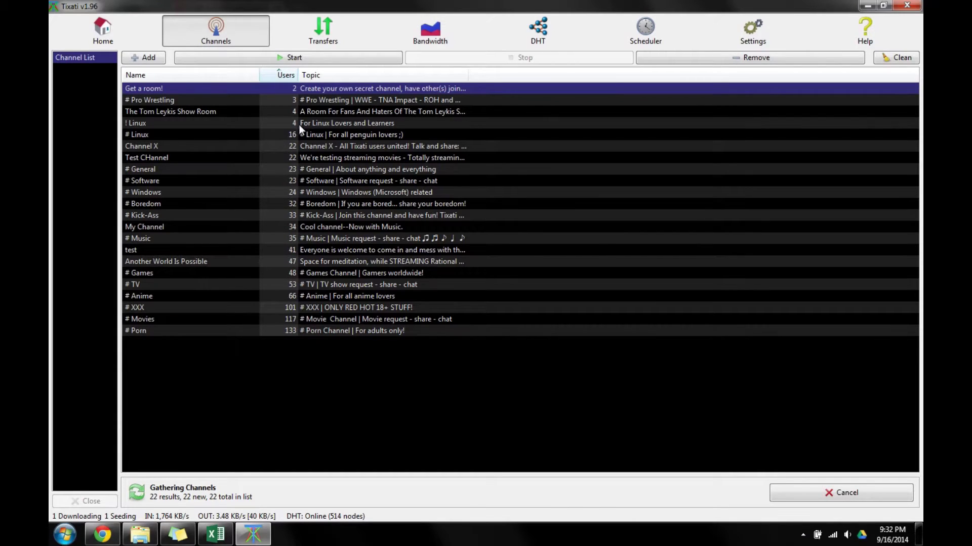
Start the Get a room! channel and scroll through its private-channel guide.
right_click(301, 93)
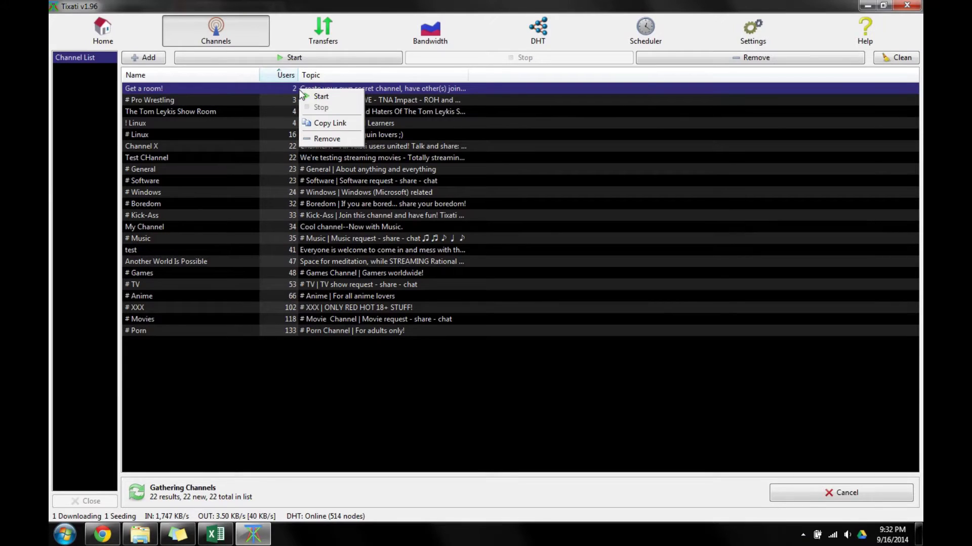
click(328, 96)
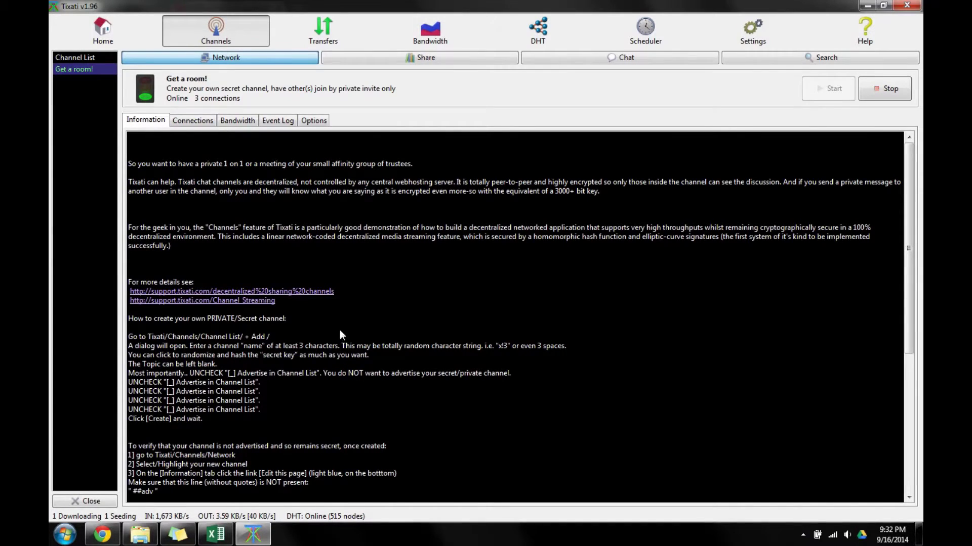
scroll(339, 330, down, 5)
scroll(331, 360, down, 4)
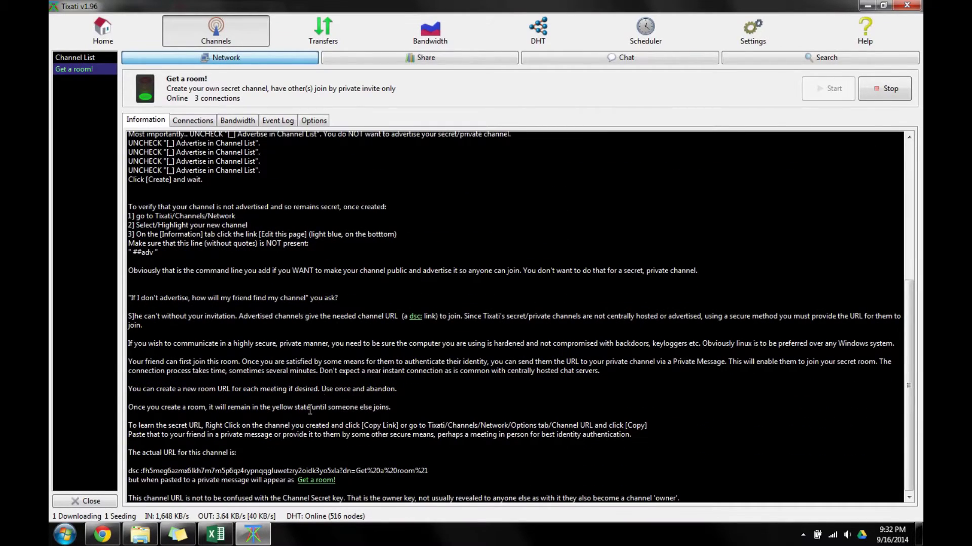
scroll(247, 454, up, 9)
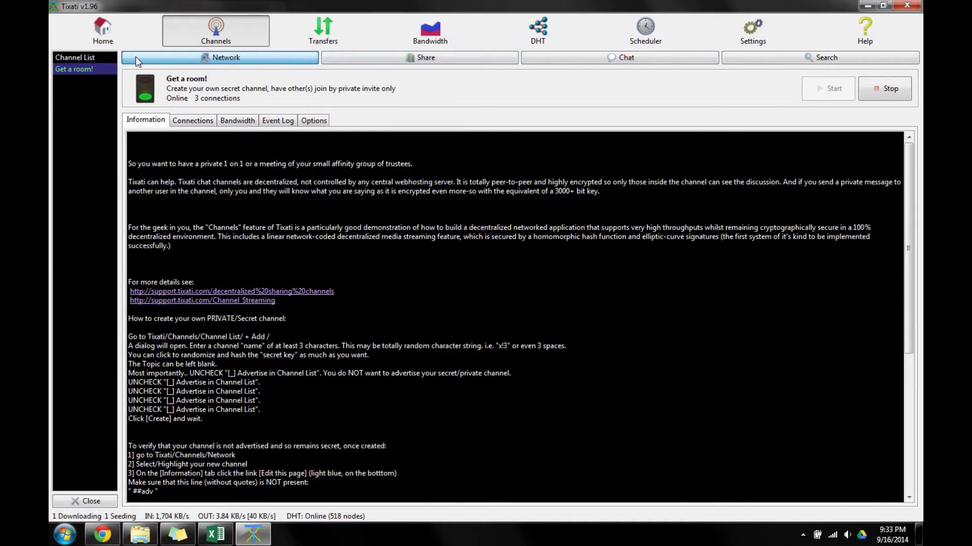
From the full channel list, start Test CHannel so it begins seeking peers.
click(102, 57)
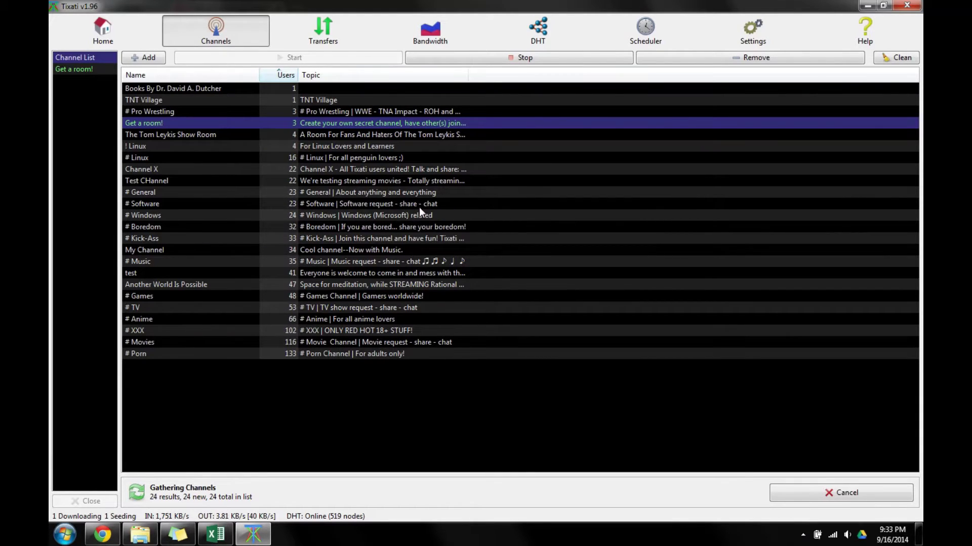
click(429, 180)
right_click(429, 180)
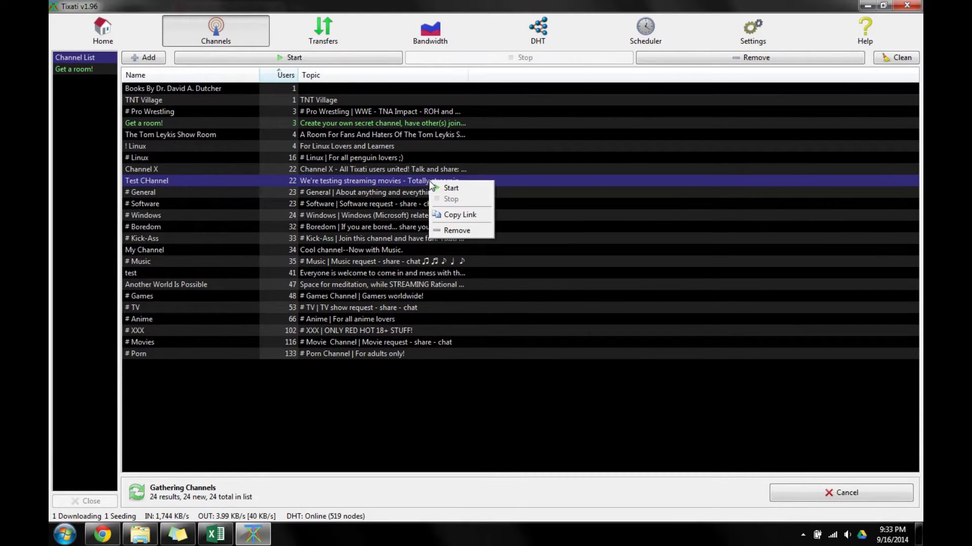
click(440, 187)
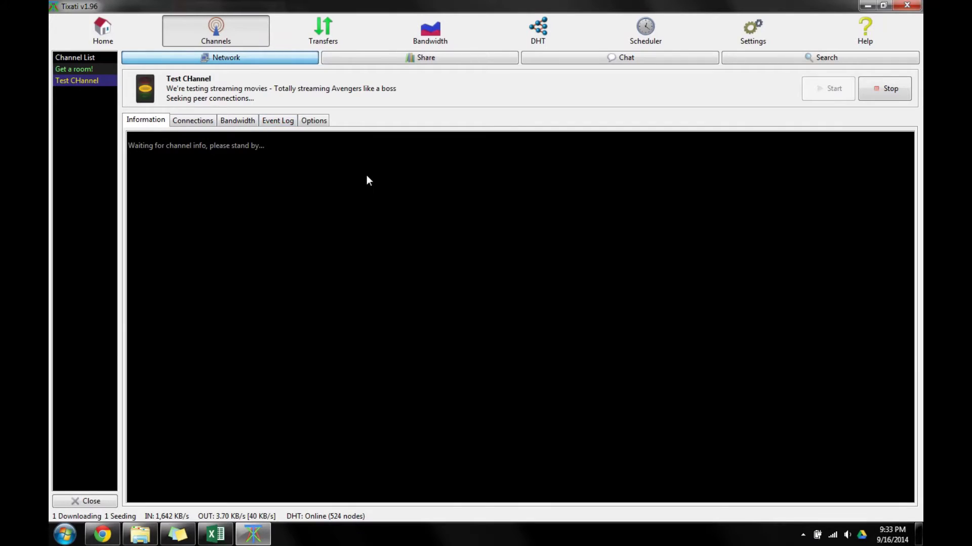
Look over the Test CHannel and Get a room! chats, ending on Test CHannel's chat.
click(527, 59)
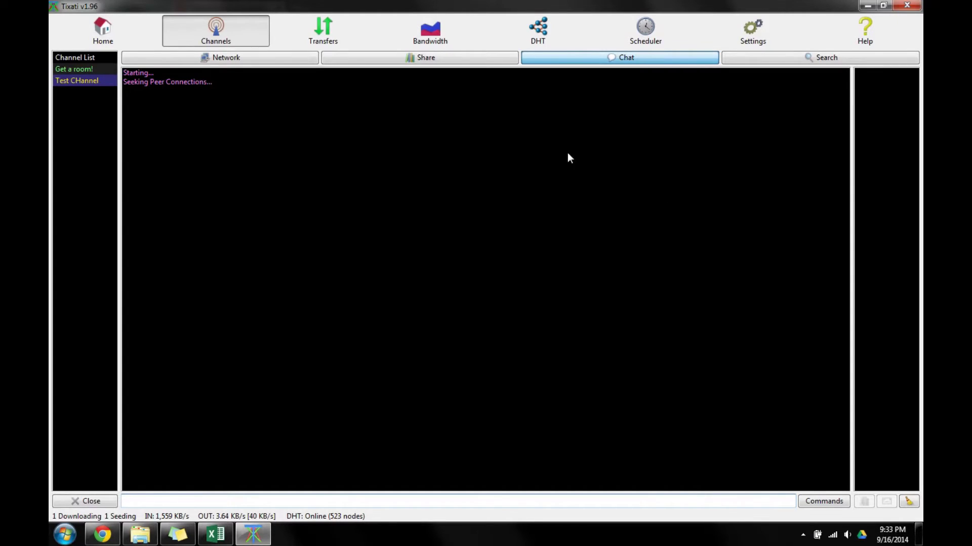
click(96, 70)
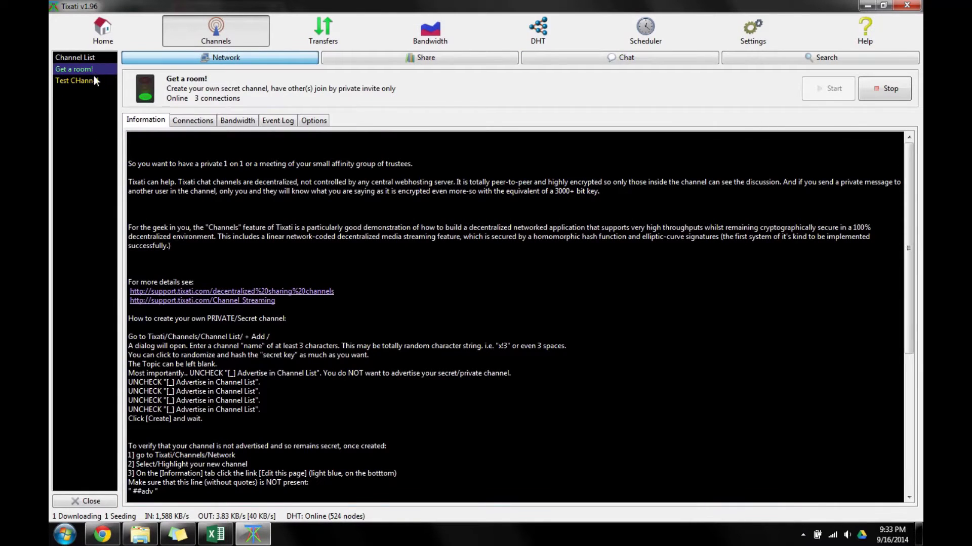
click(574, 58)
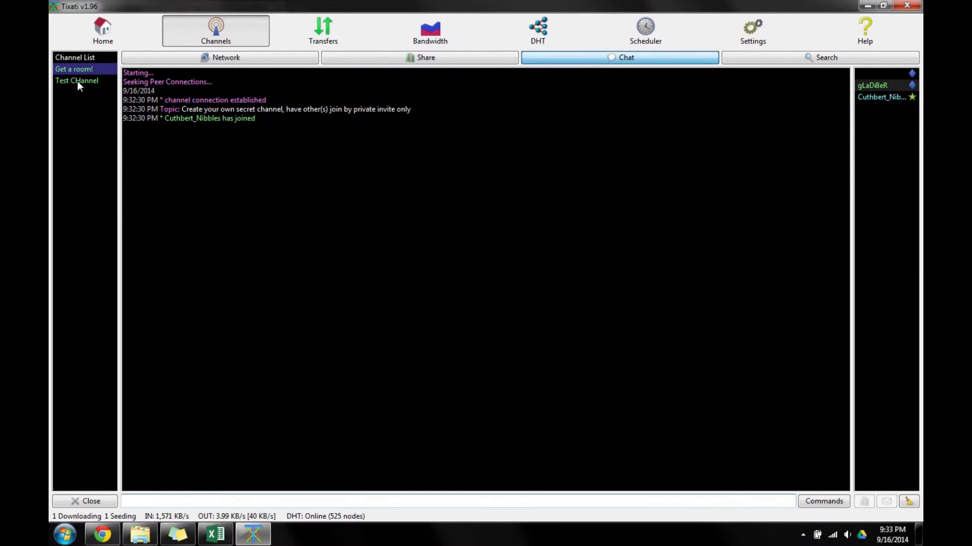
mouse_move(78, 82)
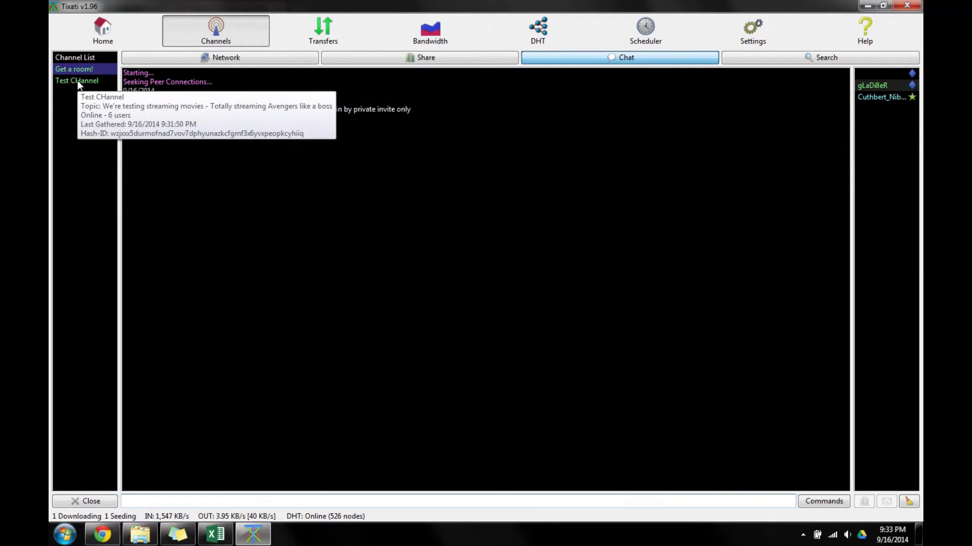
click(78, 82)
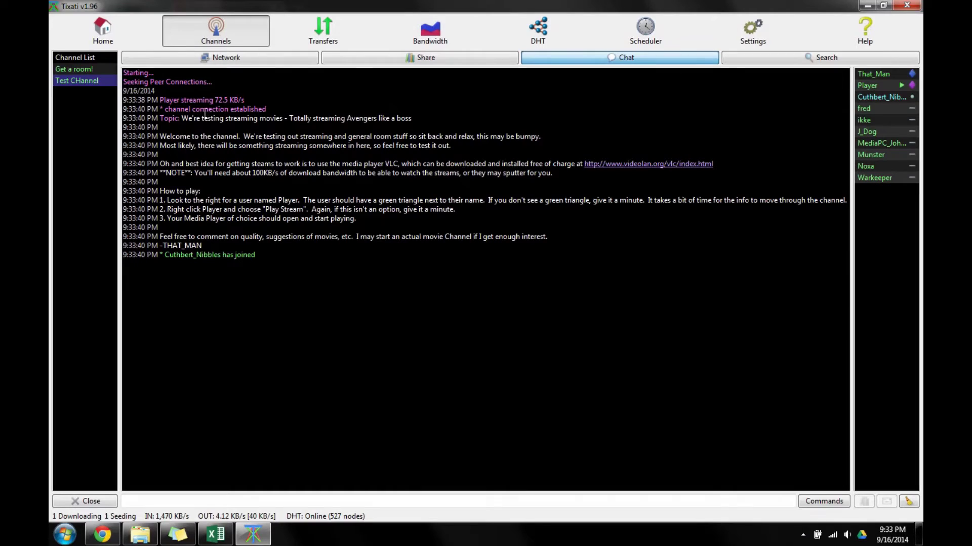
Post the message 'Hello!' in Test CHannel's chat.
click(201, 500)
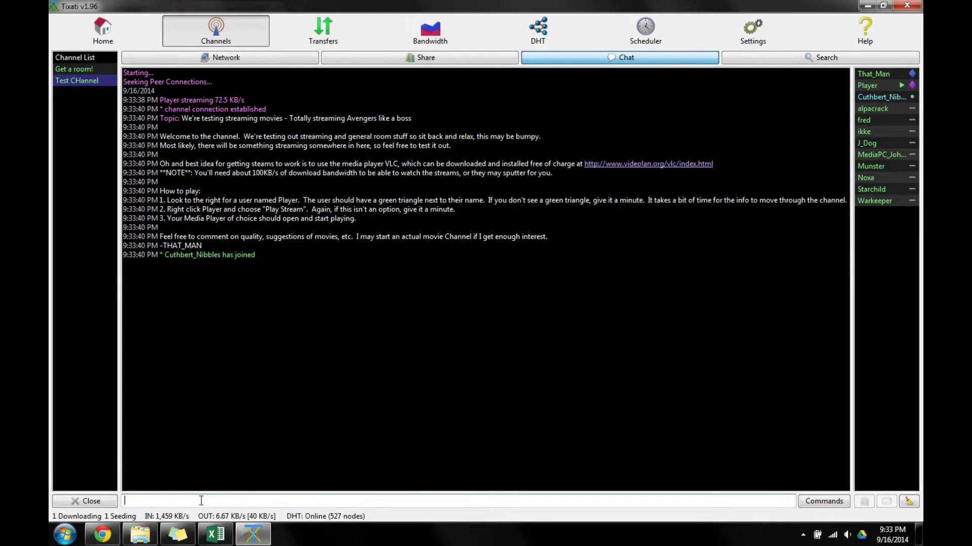
text(Hel)
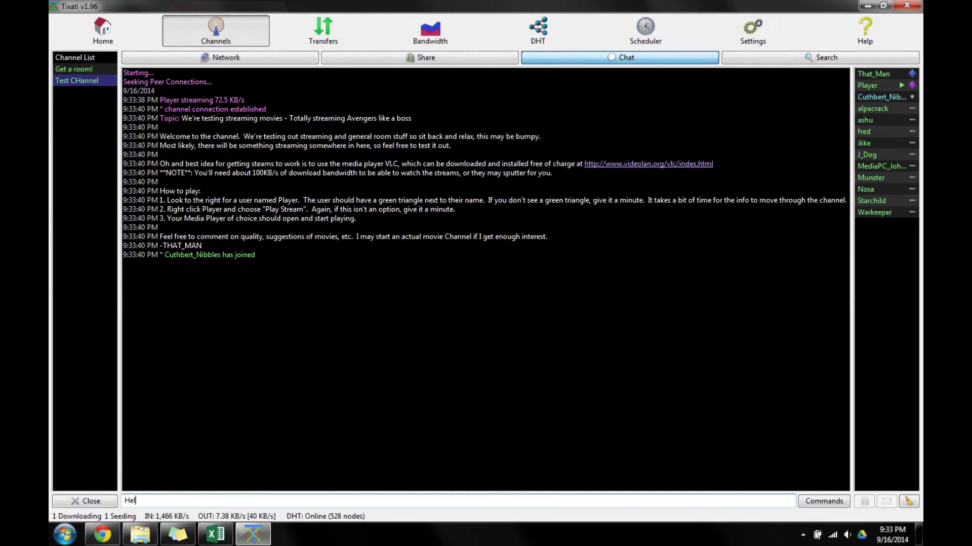
text(lo!)
key(Return)
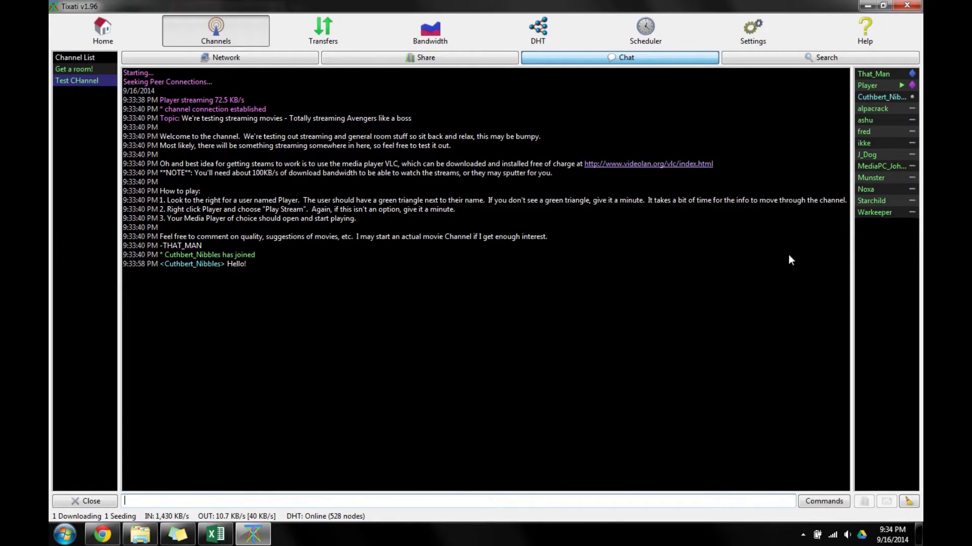
mouse_move(914, 75)
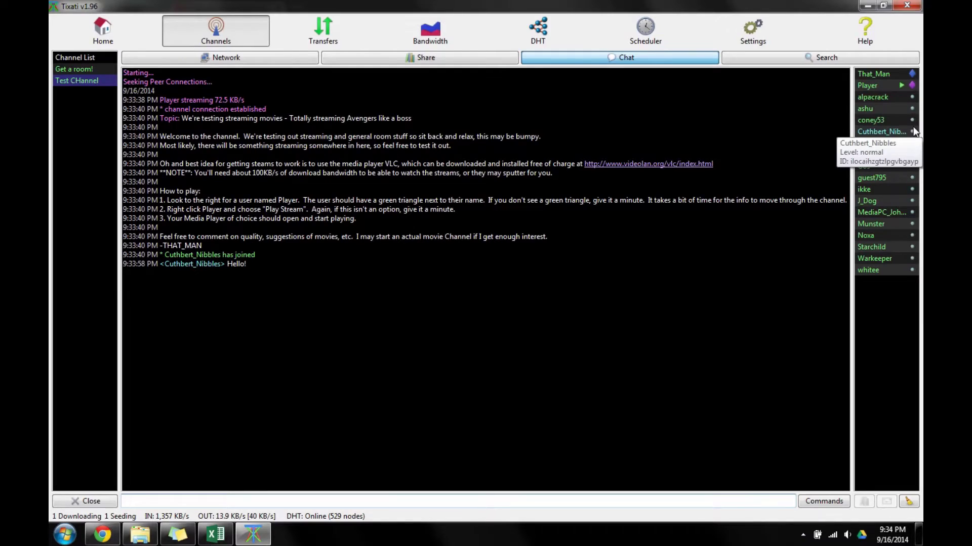
mouse_move(912, 287)
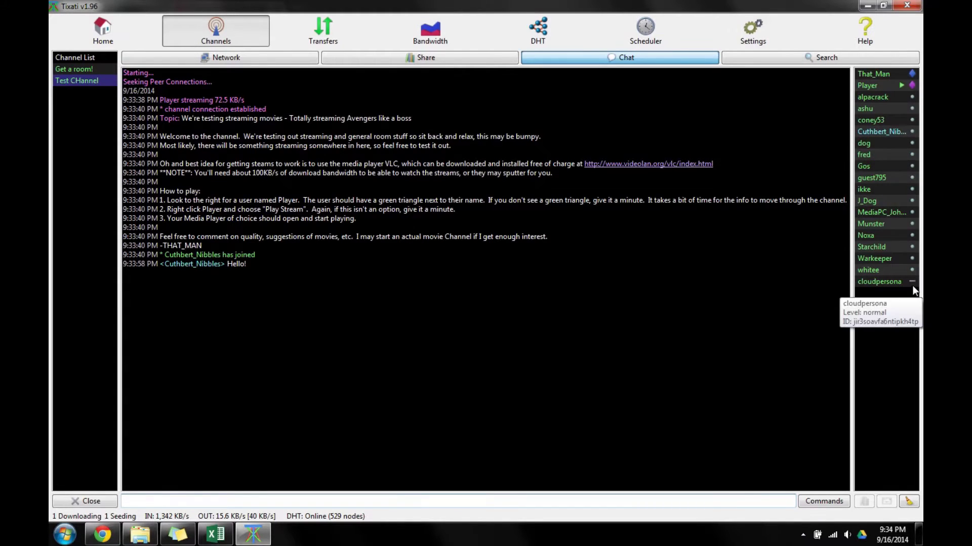
Play user Player's Avengers stream in VLC with volume at 0%, then close VLC.
click(900, 86)
right_click(899, 86)
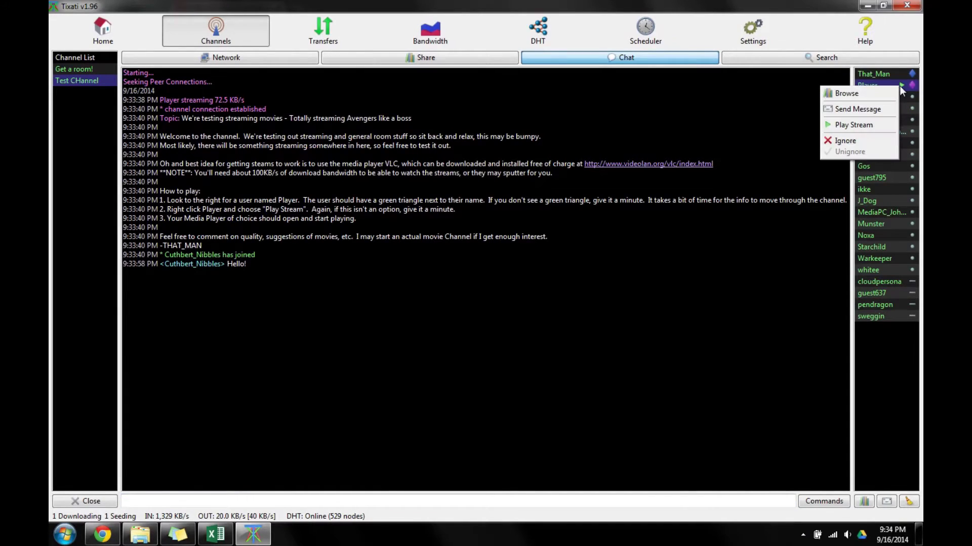
click(864, 127)
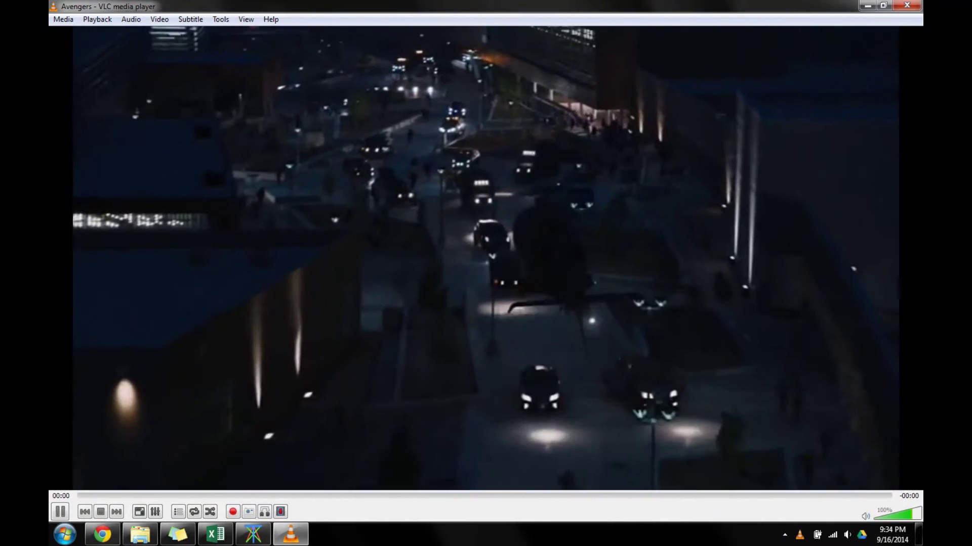
scroll(577, 330, down, 20)
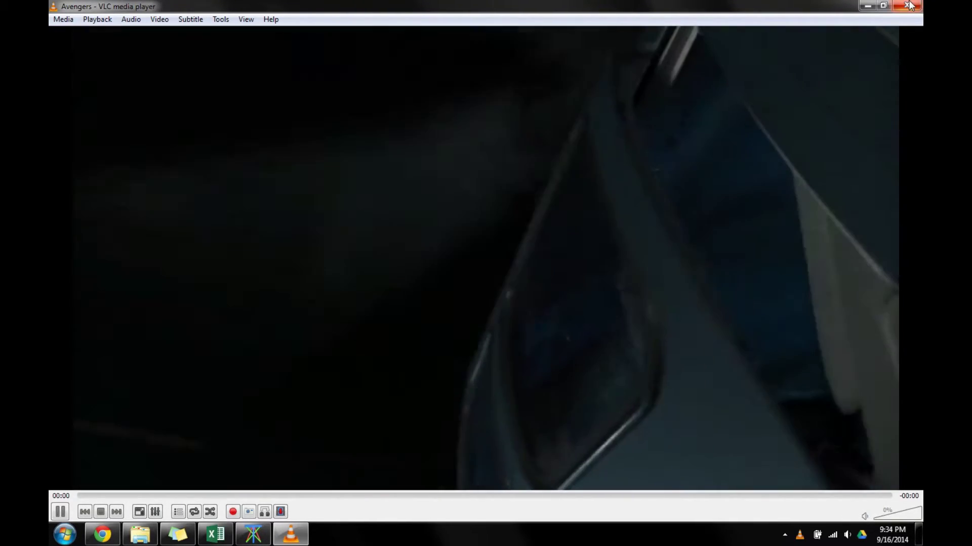
click(907, 5)
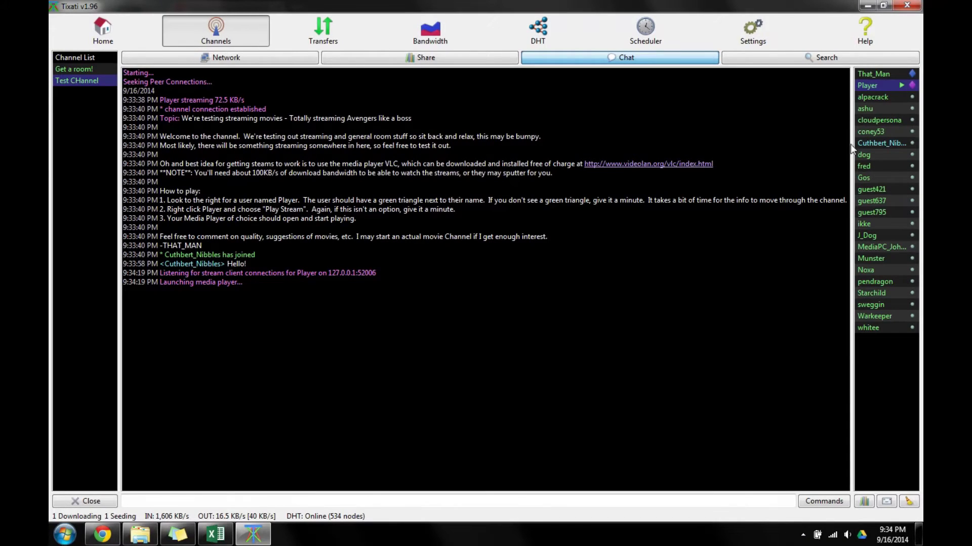
Check My Channel in the list, read Get a room!'s information page, then return to the list.
click(85, 58)
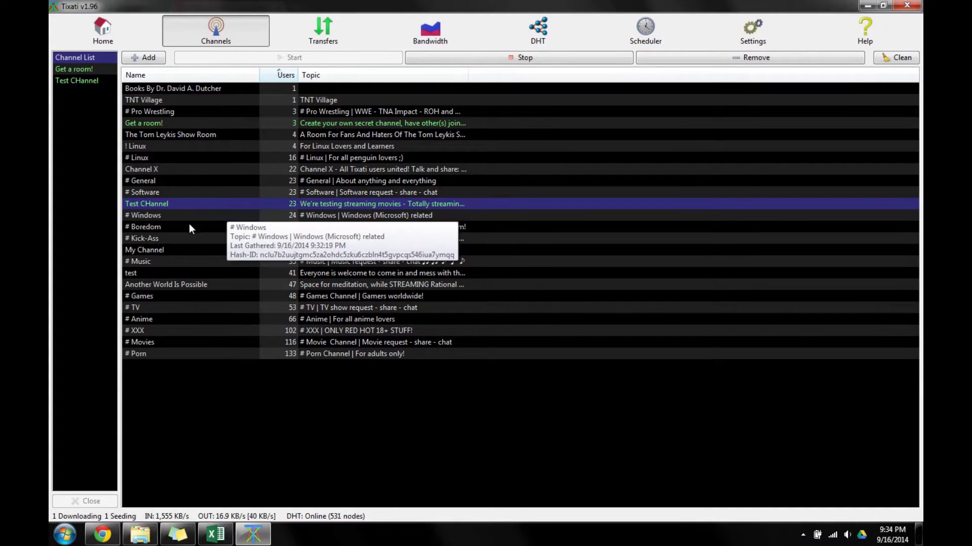
click(355, 250)
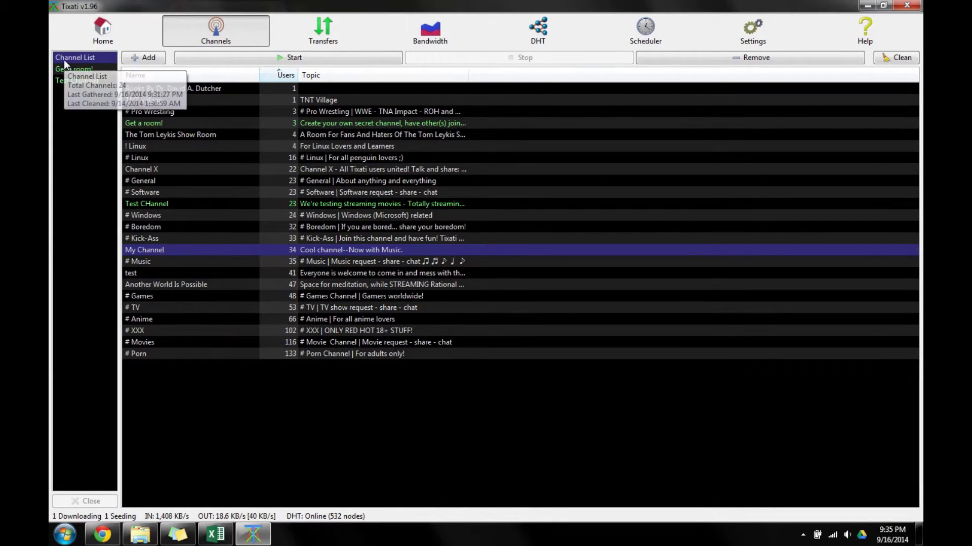
click(84, 71)
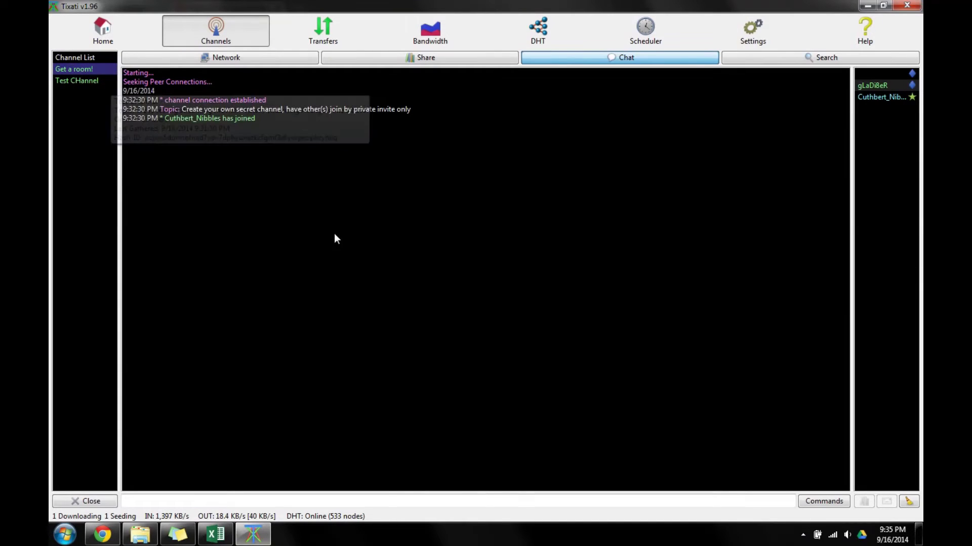
click(233, 60)
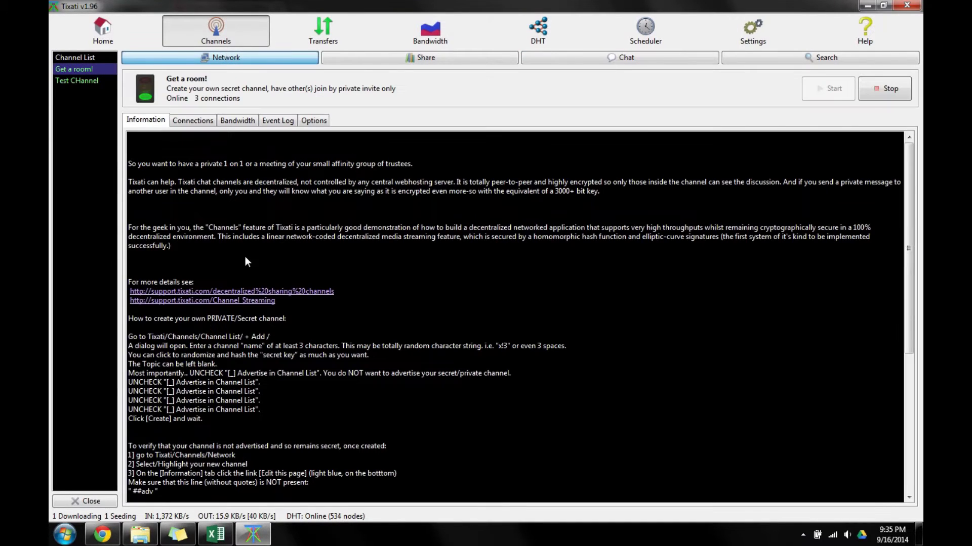
drag(314, 264, 262, 150)
click(267, 197)
scroll(267, 197, down, 7)
scroll(243, 360, up, 7)
click(87, 59)
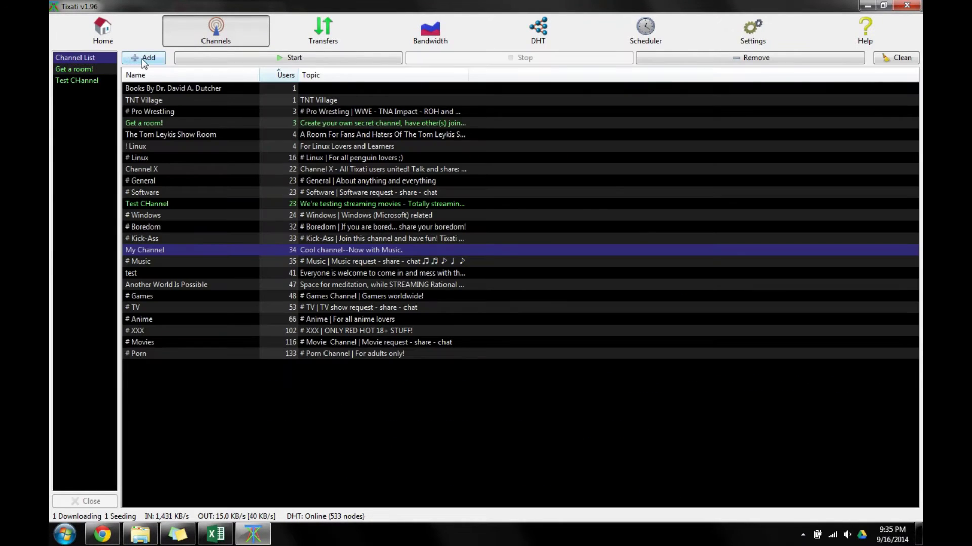
click(144, 121)
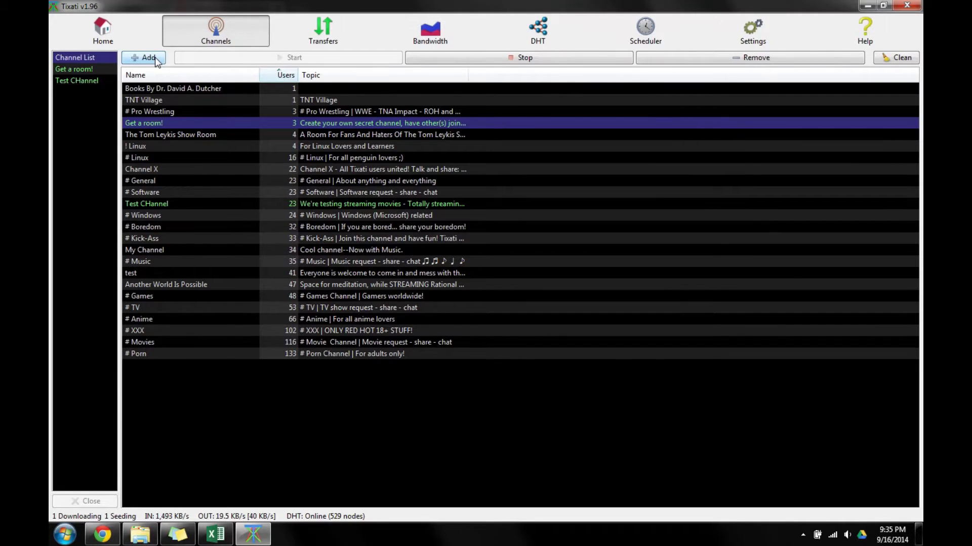
Start a new channel and replace its generated secret key with a typed password.
click(148, 57)
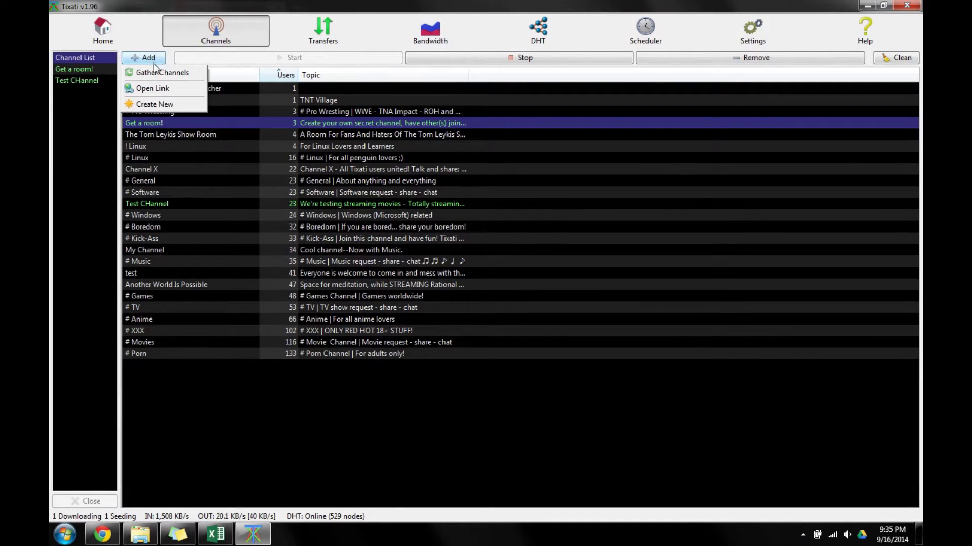
click(147, 104)
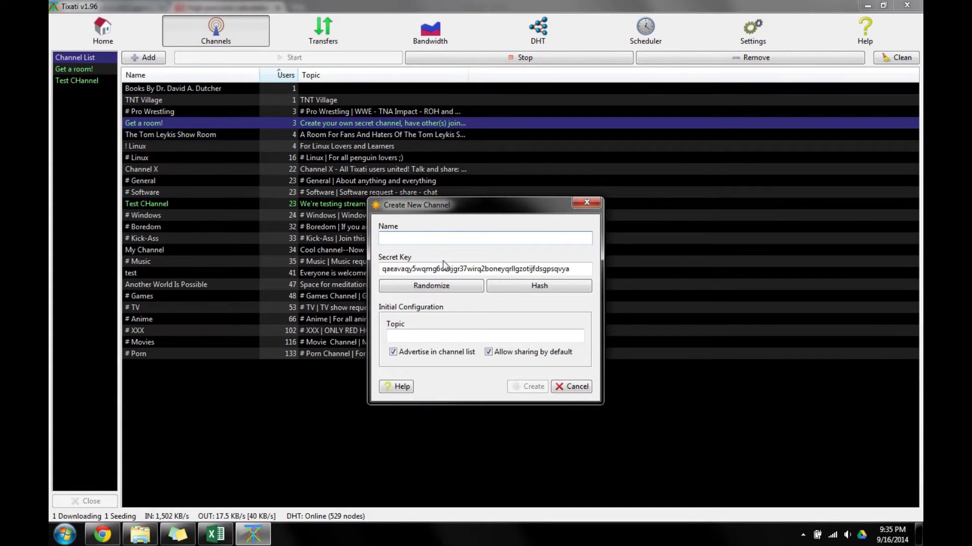
mouse_move(586, 267)
mouse_down()
mouse_move(379, 280)
mouse_move(595, 269)
mouse_up()
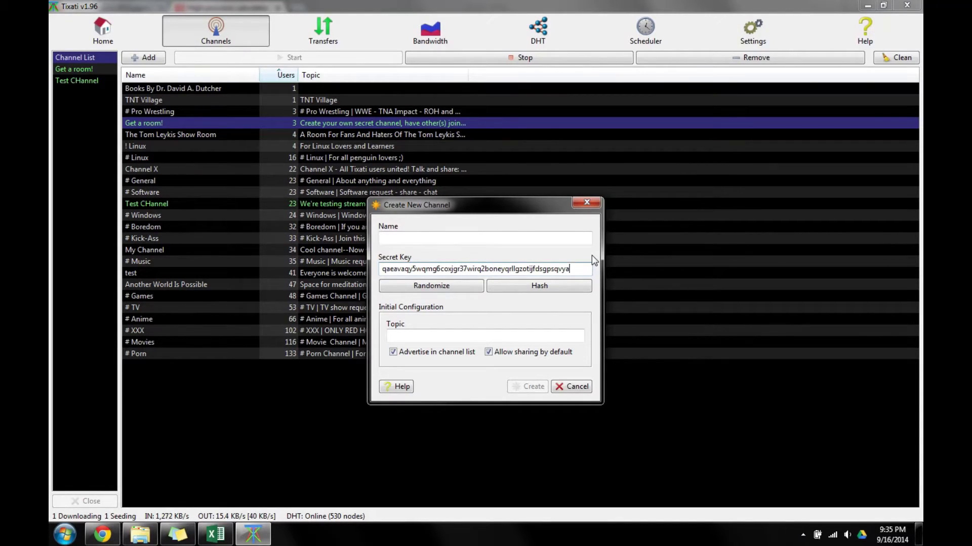
drag(572, 268, 263, 293)
text(password1)
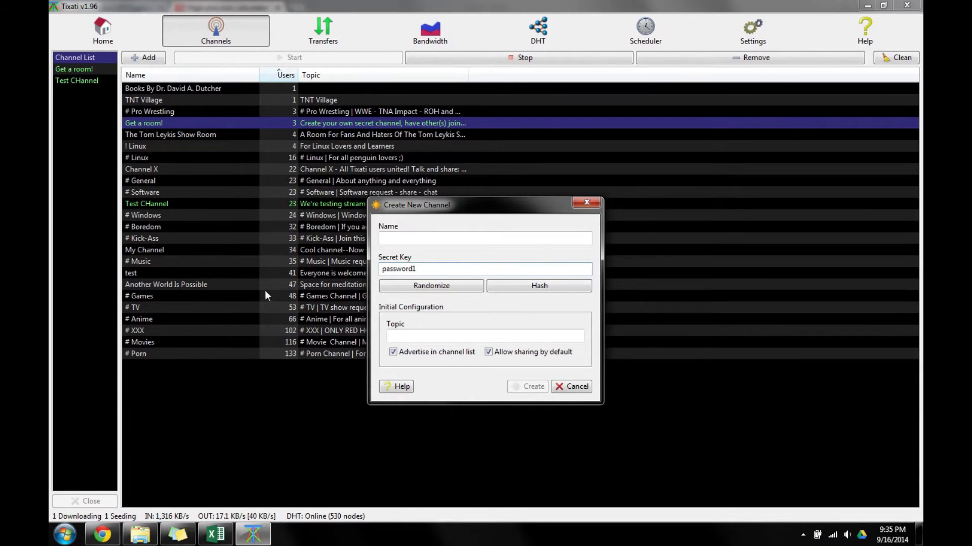
Name the channel 'Tuturial' with topic 'Not needed.'.
click(410, 239)
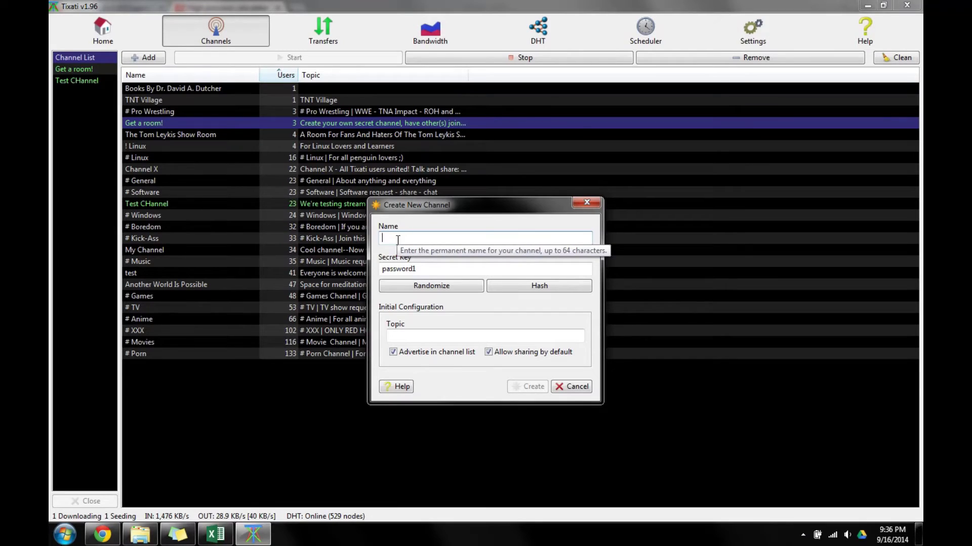
text(Tuturial)
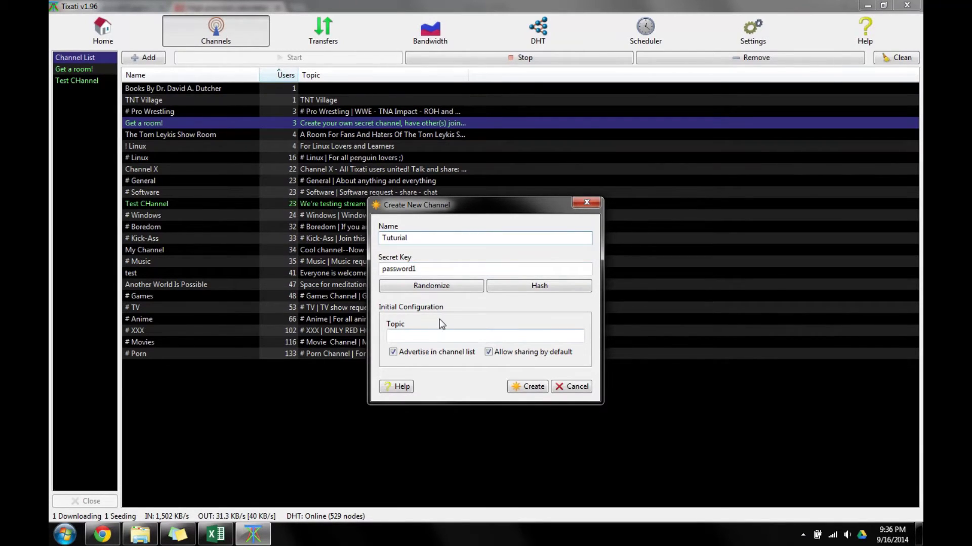
click(438, 336)
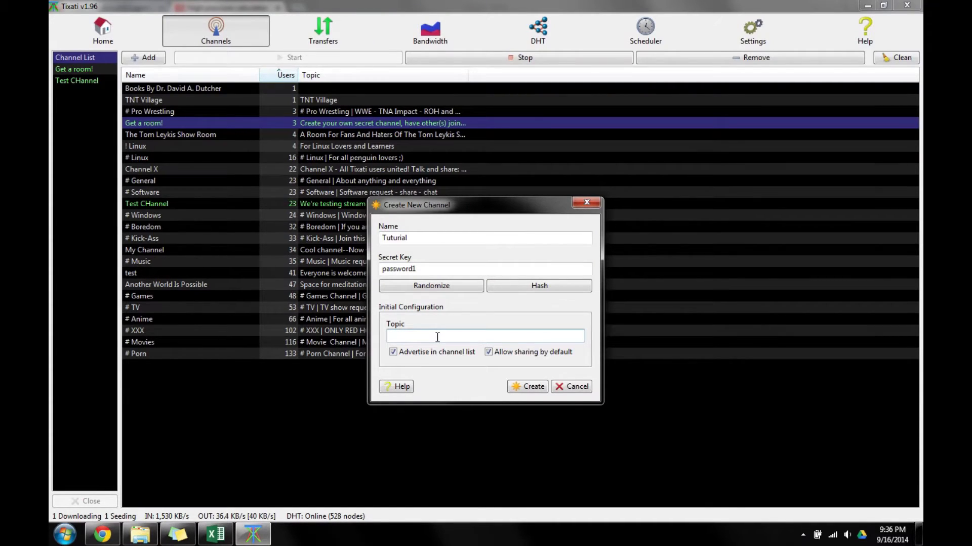
text(Not needed.)
Hash the typed secret key, retype the password and hash it again.
double_click(462, 269)
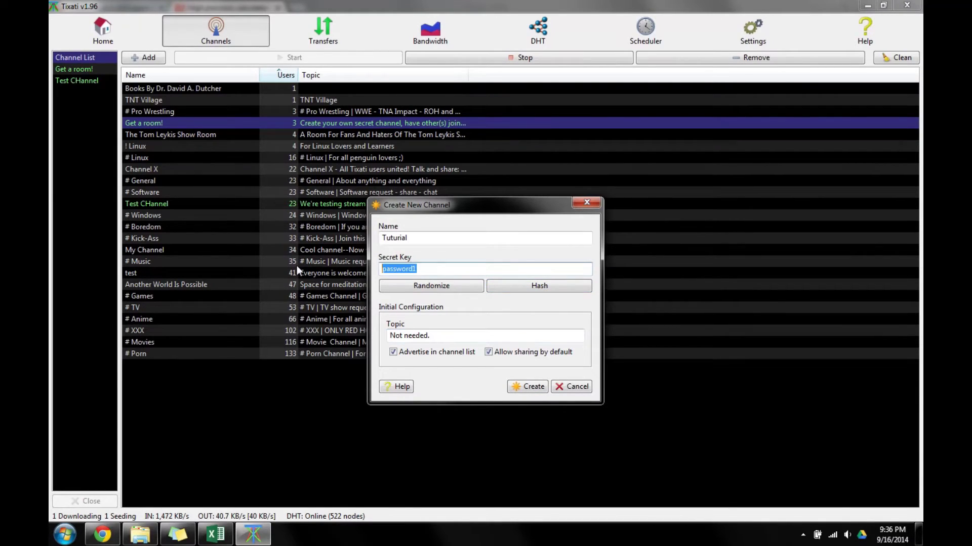
click(489, 268)
click(495, 291)
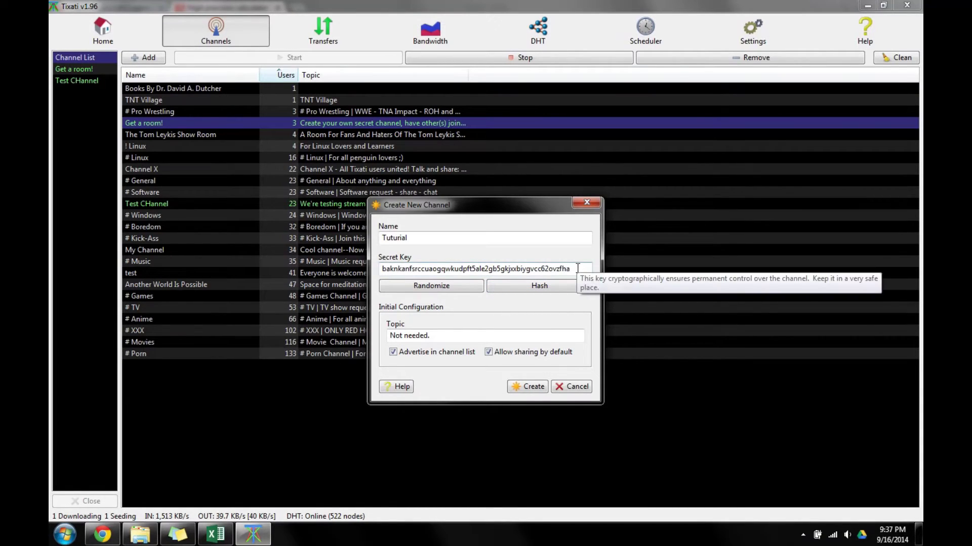
drag(573, 269, 310, 283)
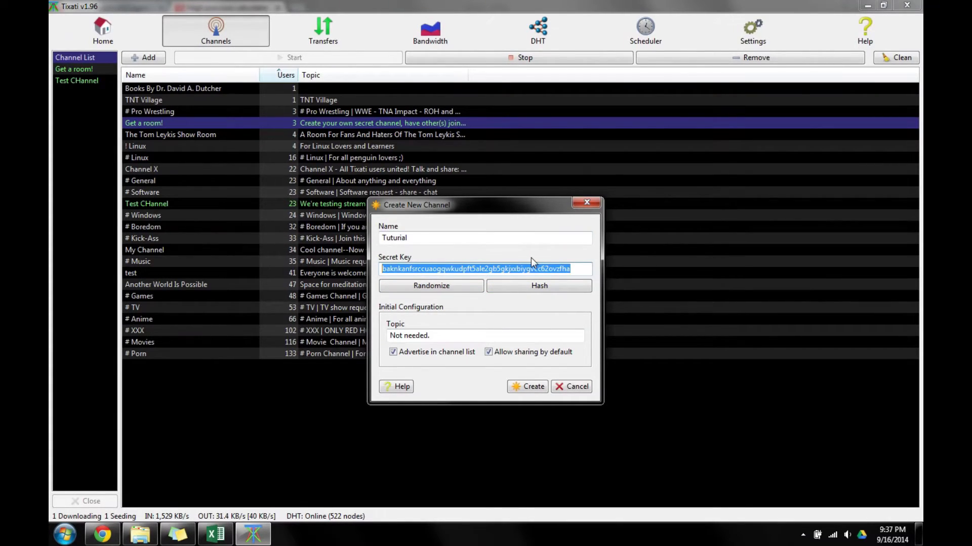
text(password)
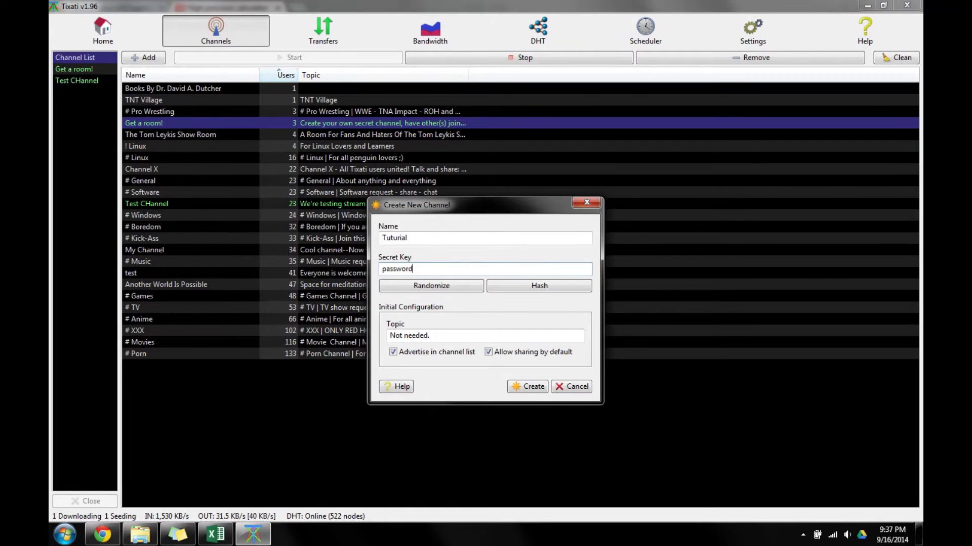
text(1)
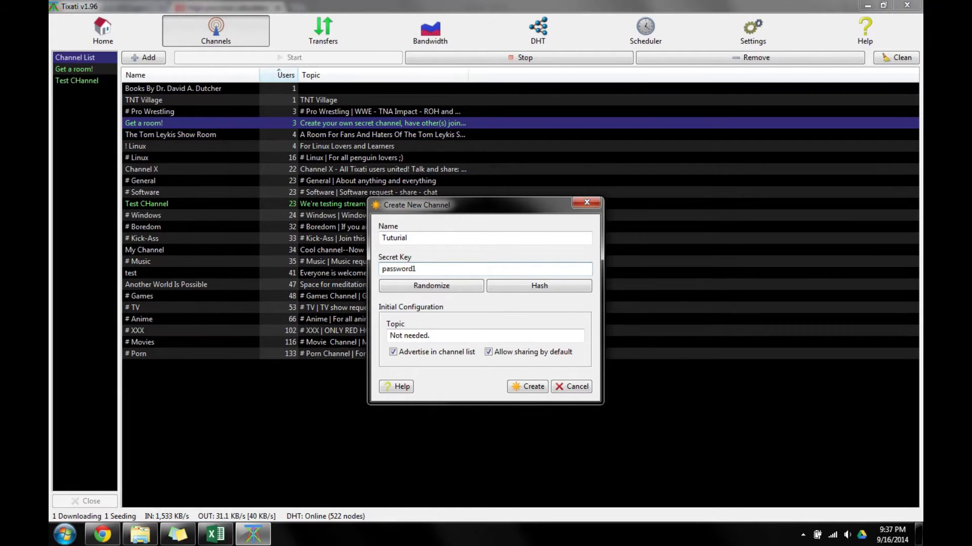
click(527, 286)
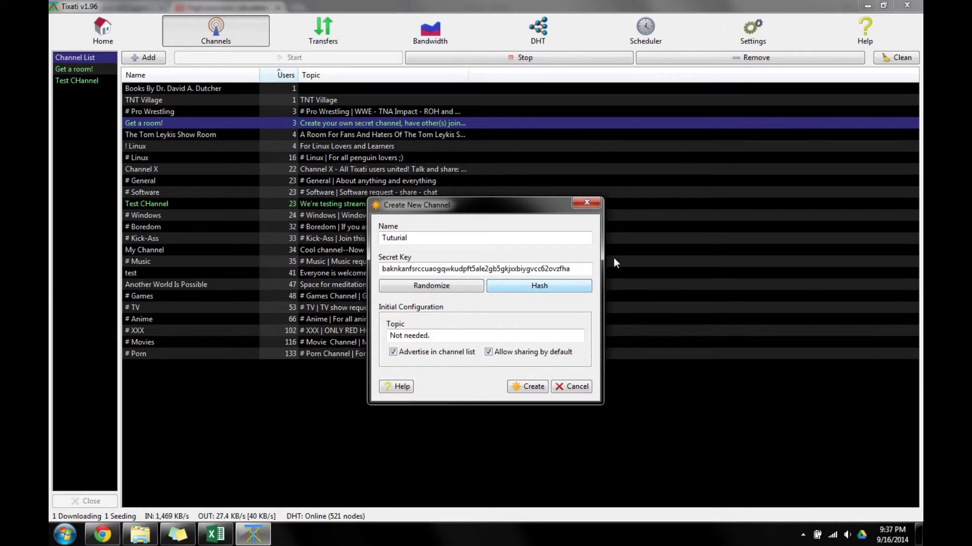
Randomize the secret key and create the Tuturial channel.
drag(589, 269, 274, 285)
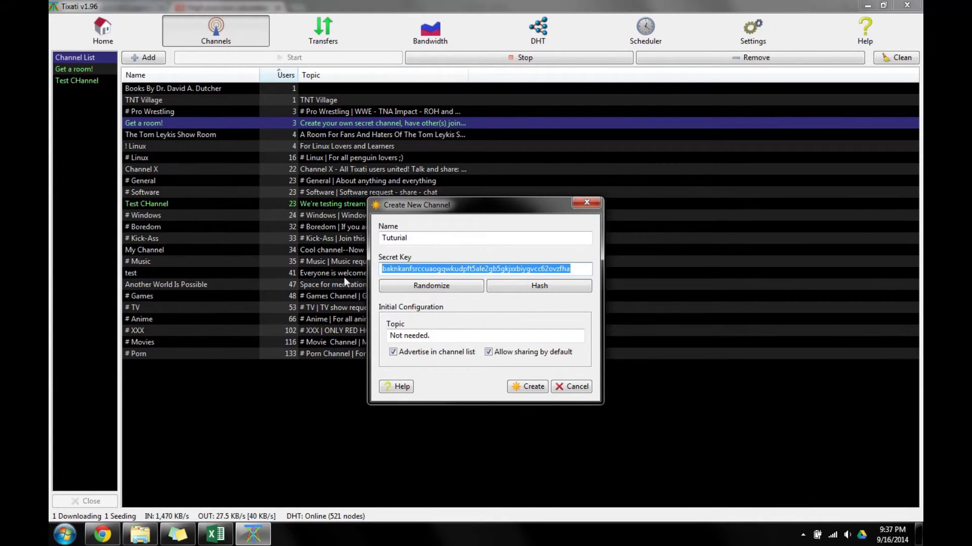
click(466, 290)
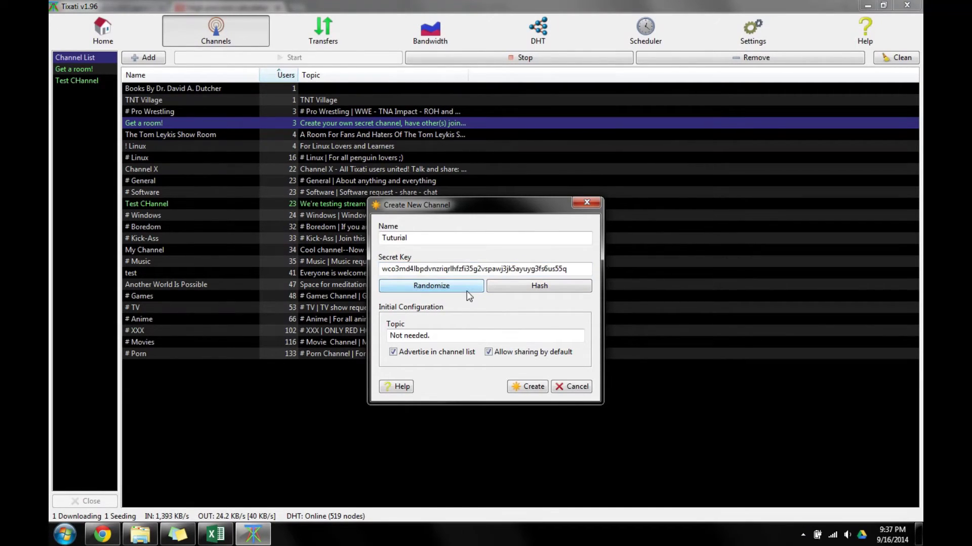
click(527, 387)
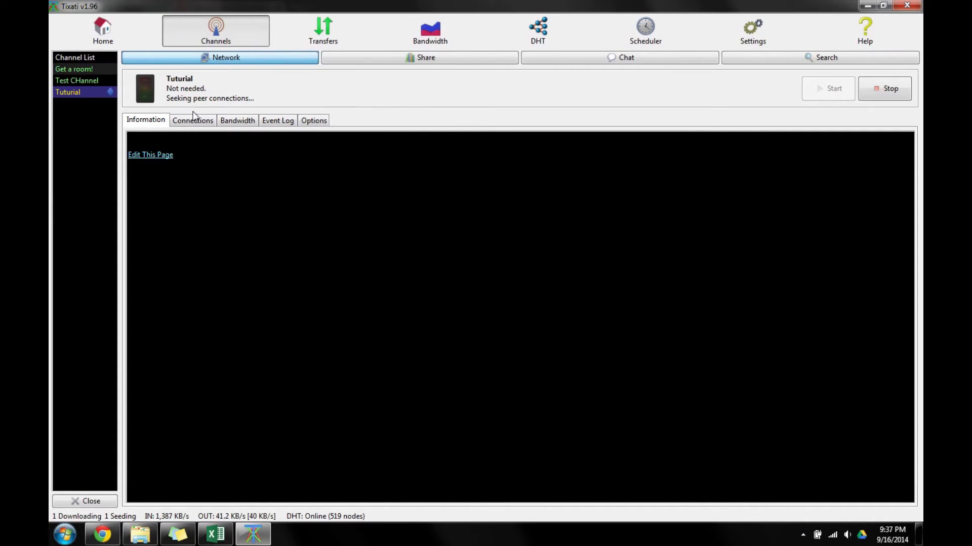
Open the Tuturial channel and view its Chat, Share and Network pages.
click(90, 57)
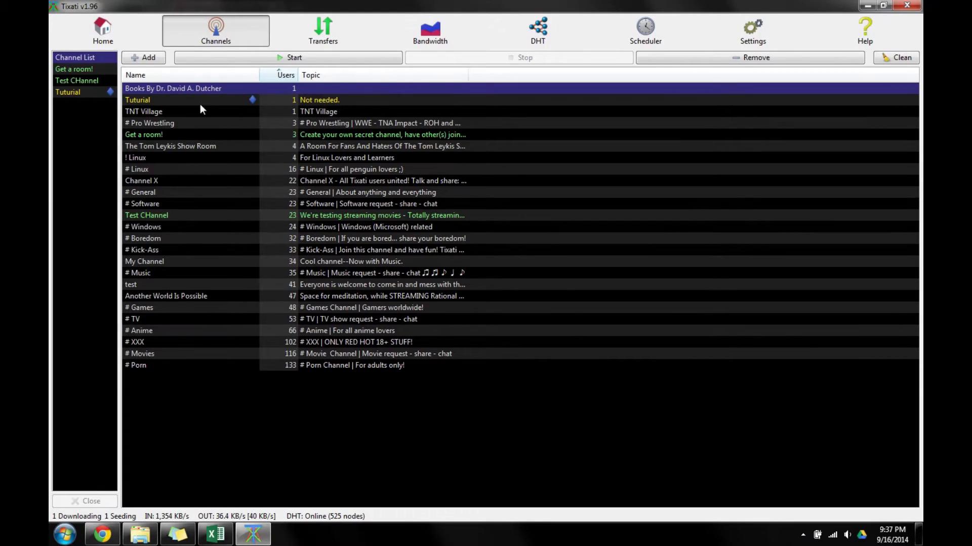
mouse_move(149, 104)
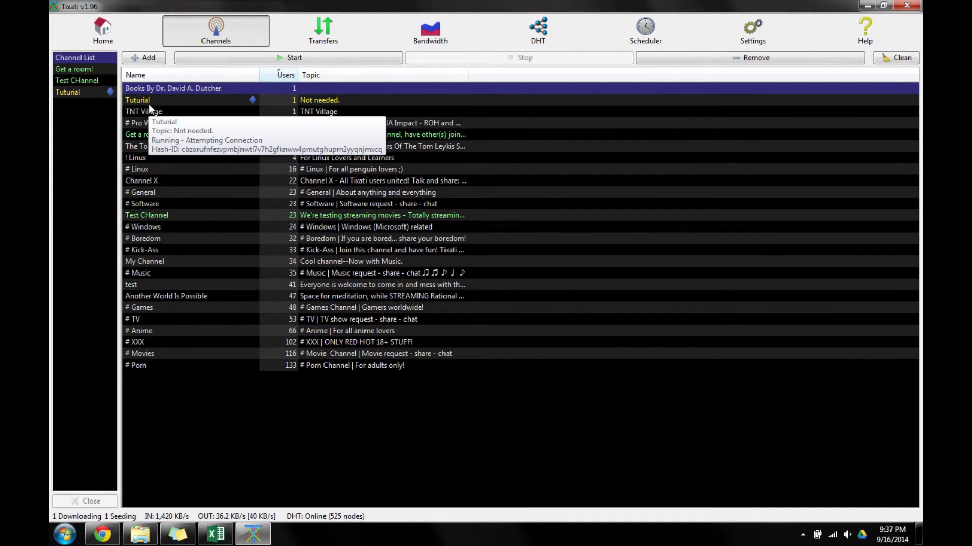
click(74, 93)
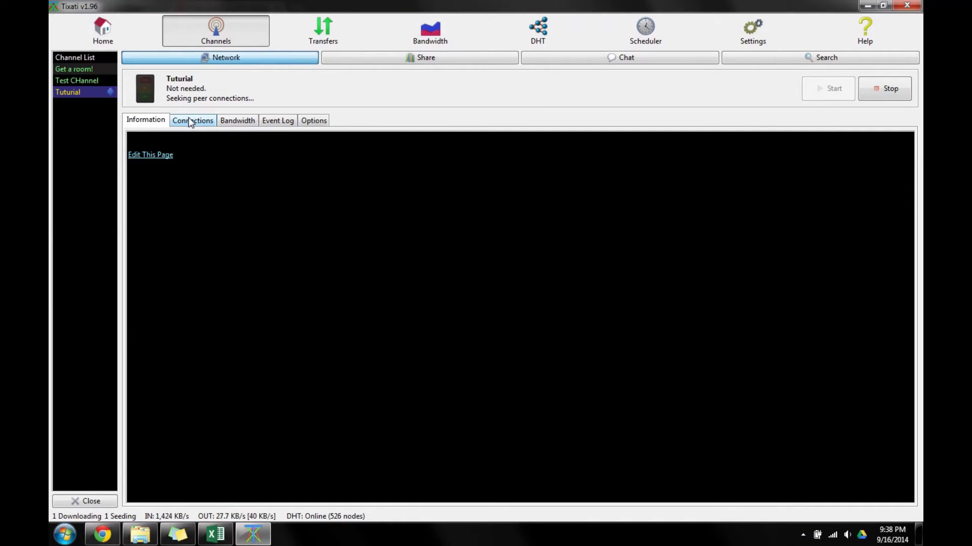
click(568, 67)
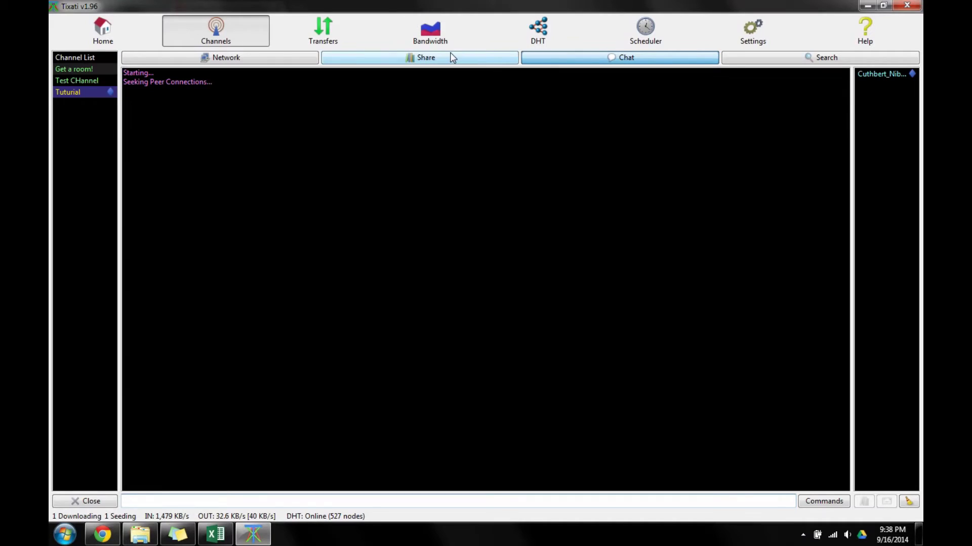
click(424, 60)
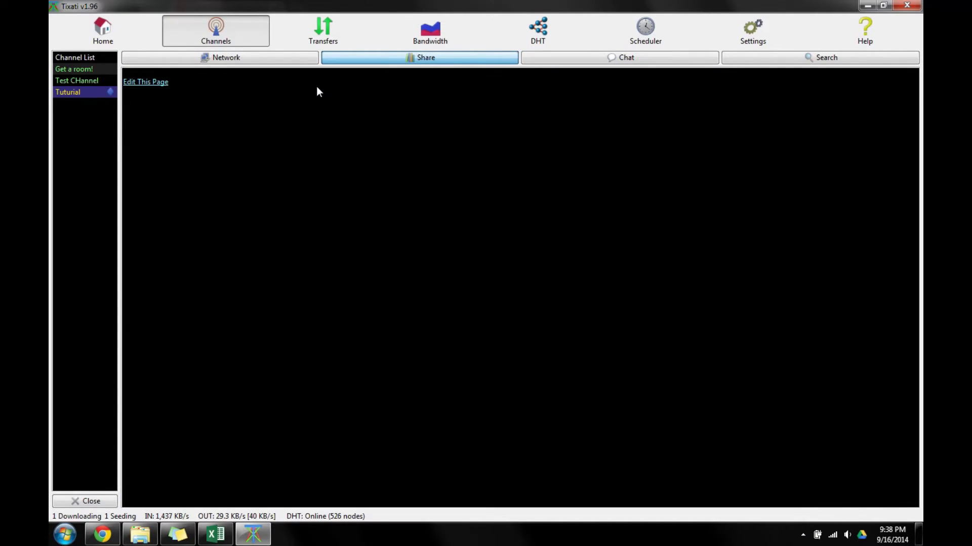
click(315, 57)
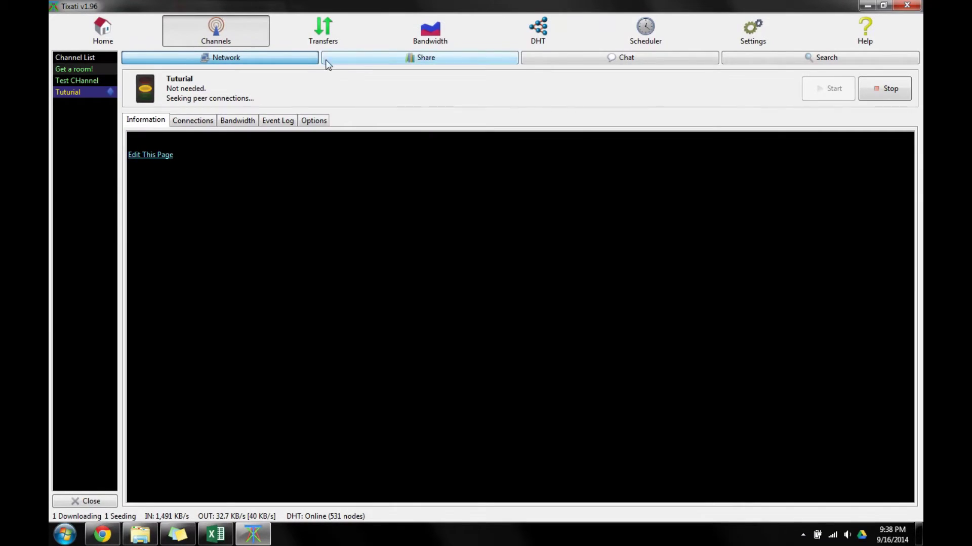
Copy the Tuturial channel's link and return to the full channel list.
right_click(72, 88)
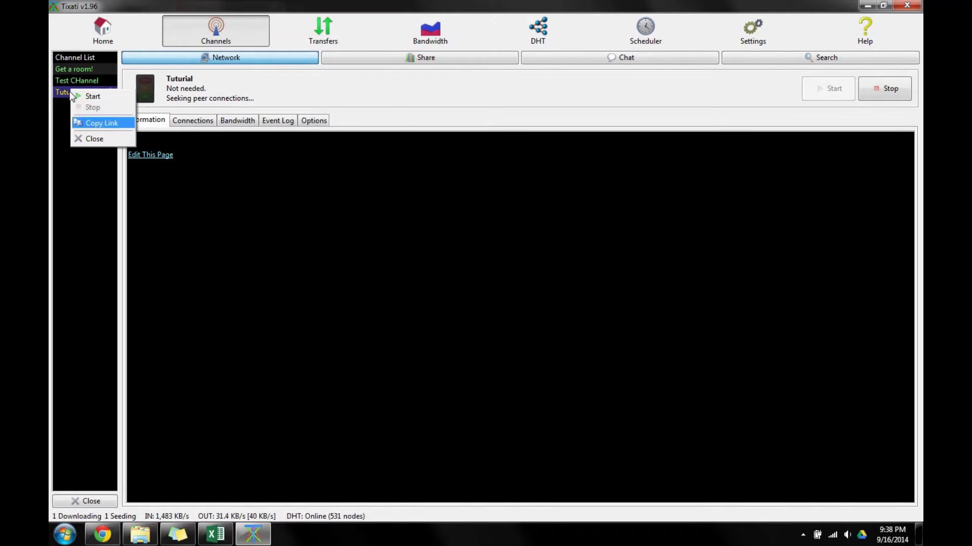
click(88, 121)
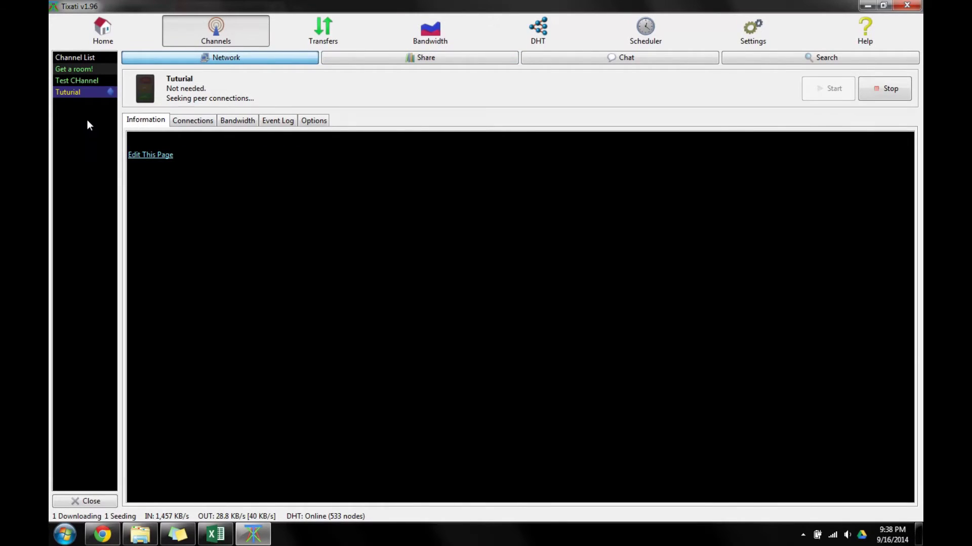
click(80, 59)
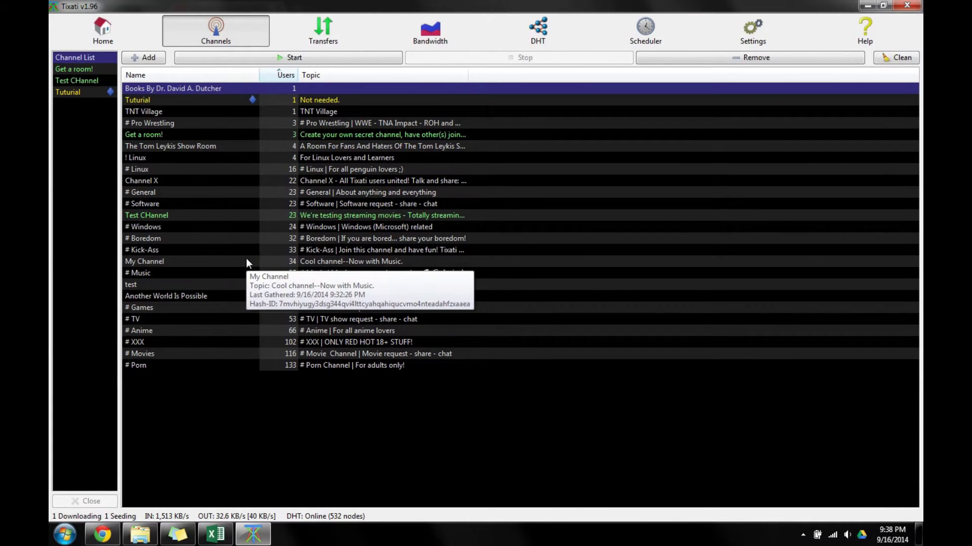
Paste the copied channel link into Add Channel From URL and add it.
click(158, 62)
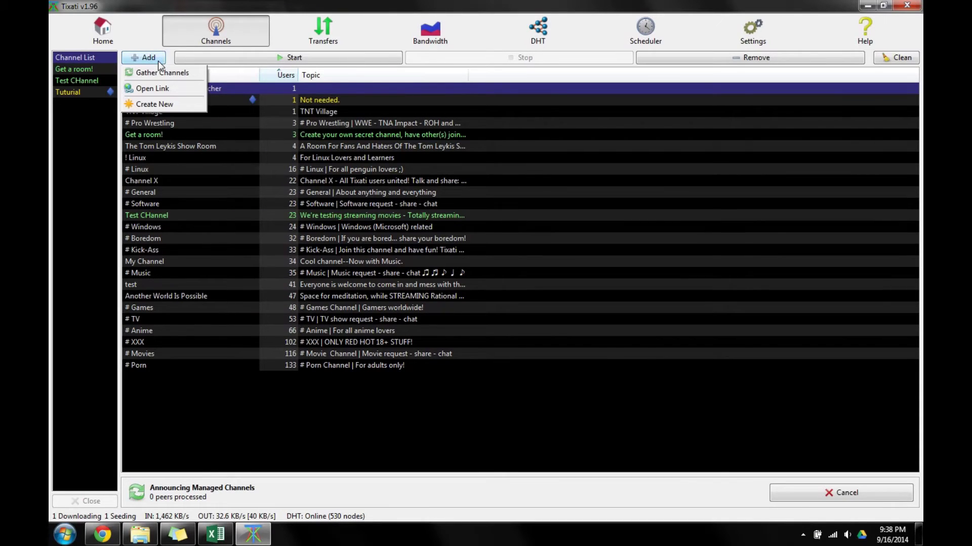
click(170, 93)
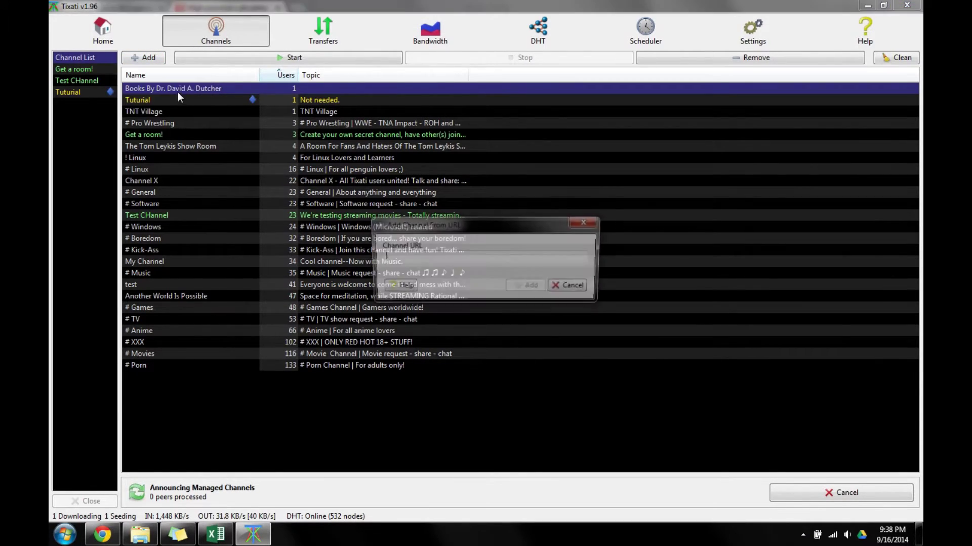
right_click(397, 262)
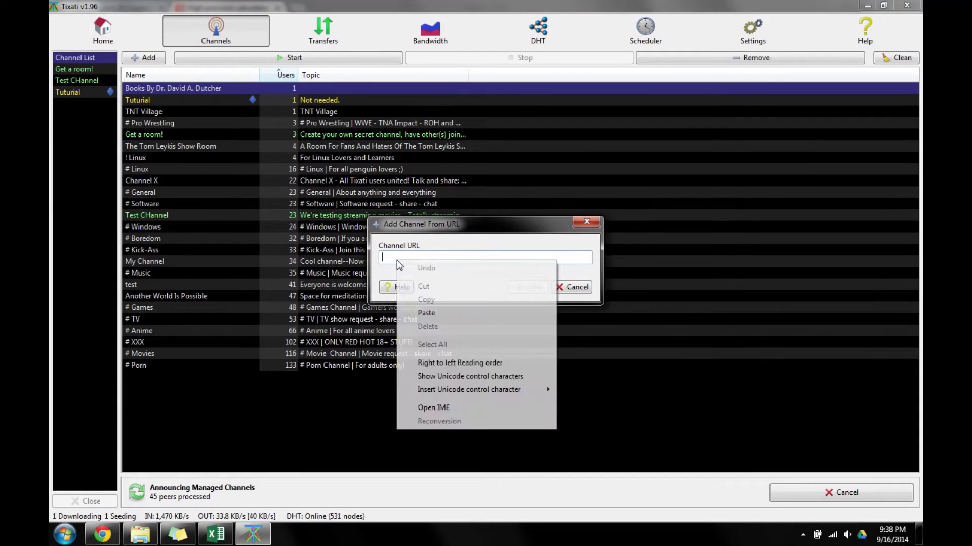
click(424, 314)
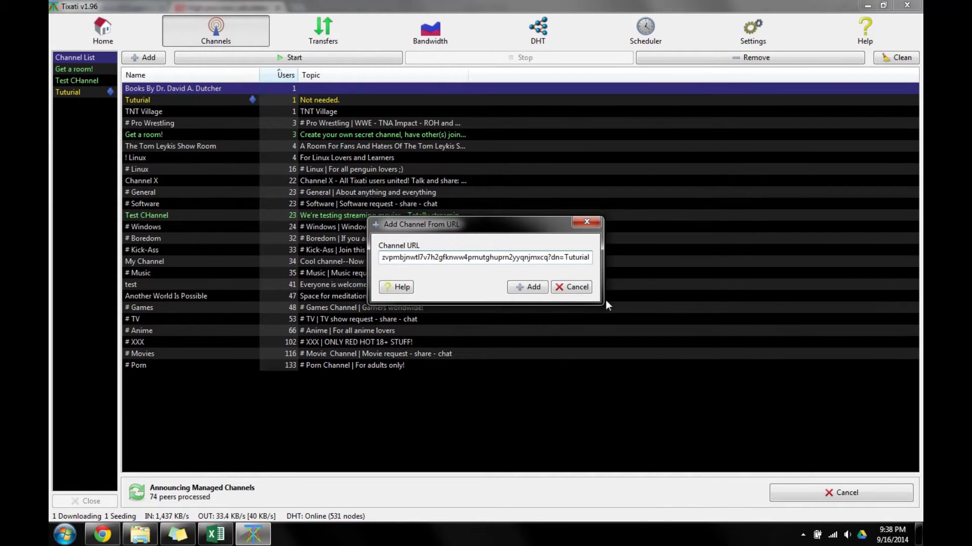
key(Left)
key(Left)
key(Left)
key(Left)
key(Left)
key(Left)
key(Home)
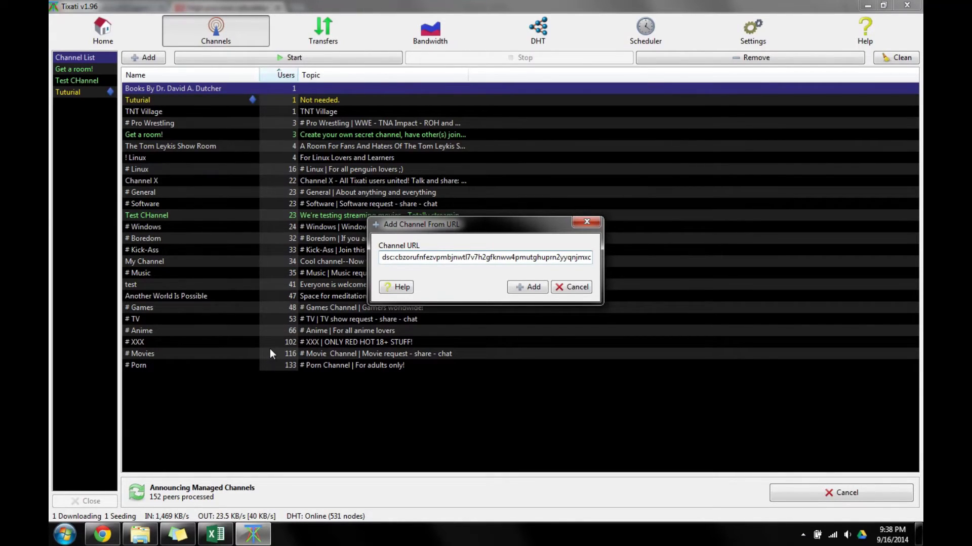
click(521, 286)
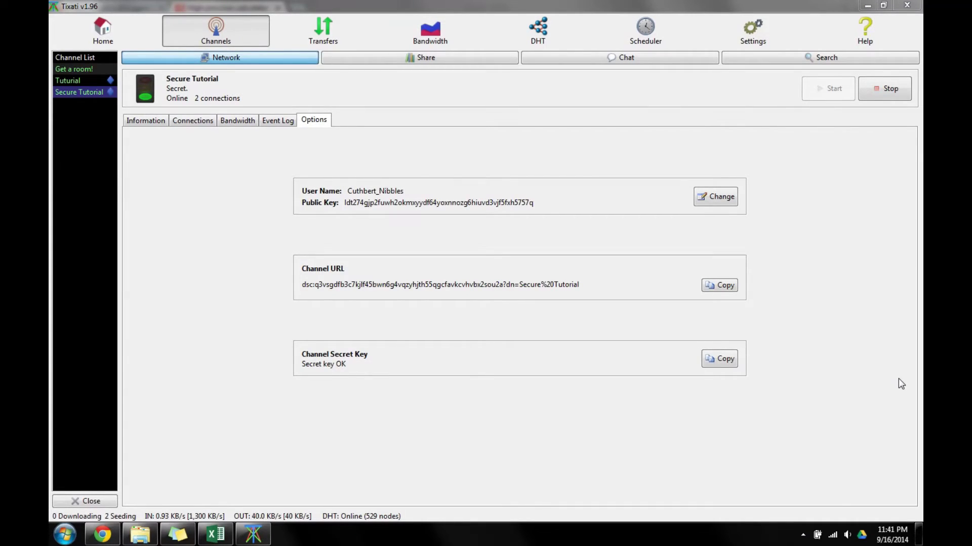
Show the Get a room! channel's Network Options, with its channel URL and no secret key.
click(93, 70)
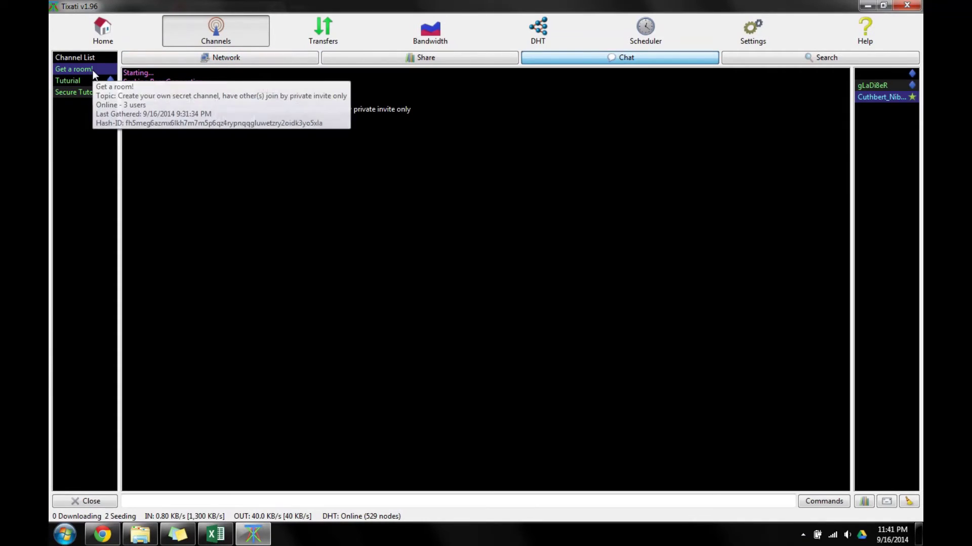
click(287, 57)
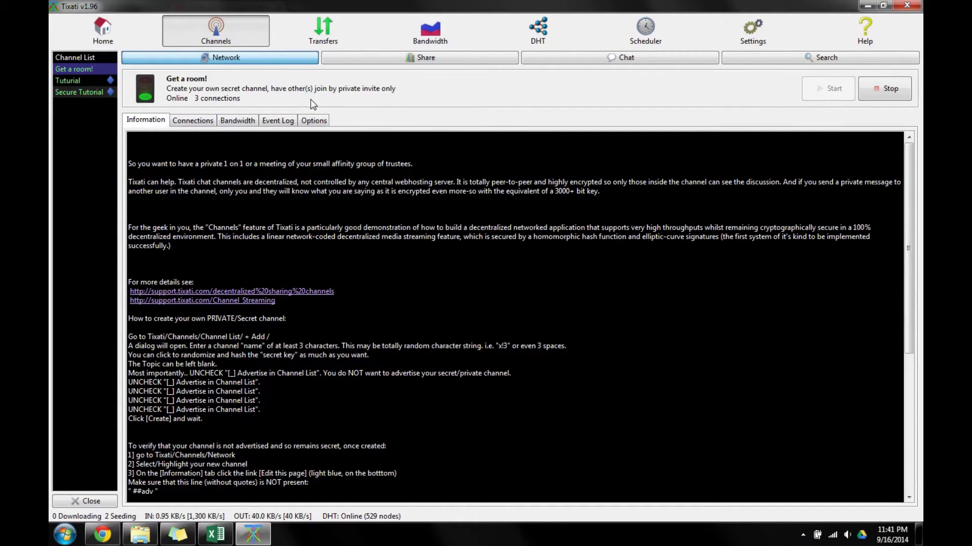
click(314, 121)
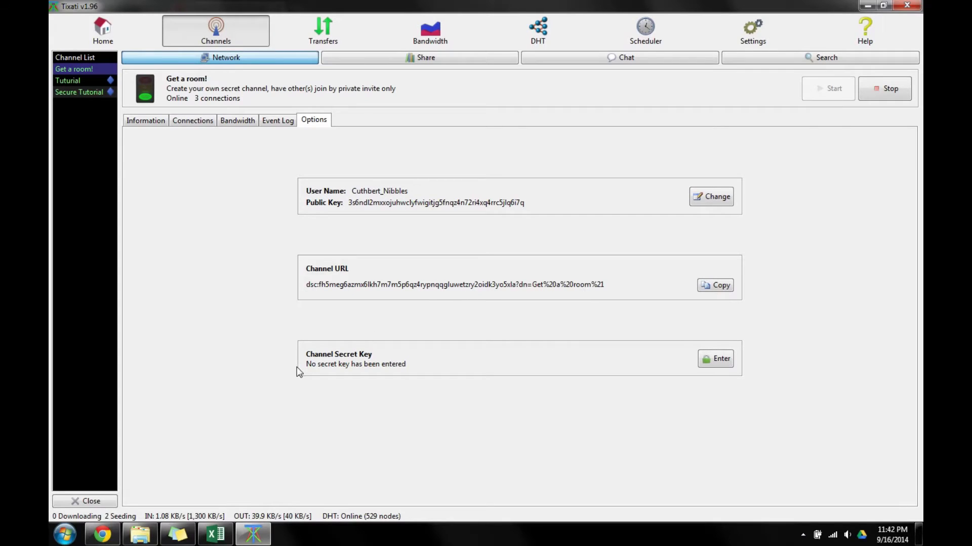
Cancel the secret key entry for Get a room! without entering a key.
click(716, 360)
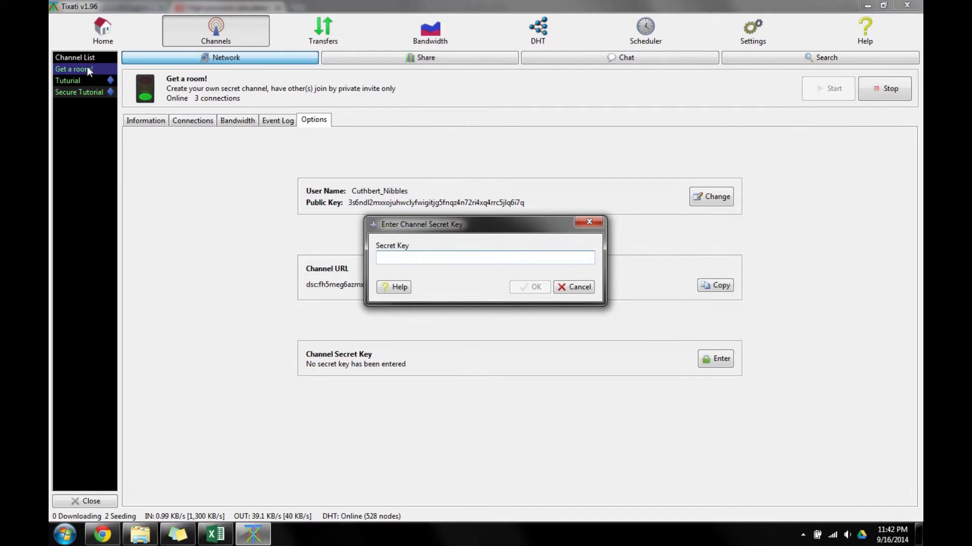
click(574, 287)
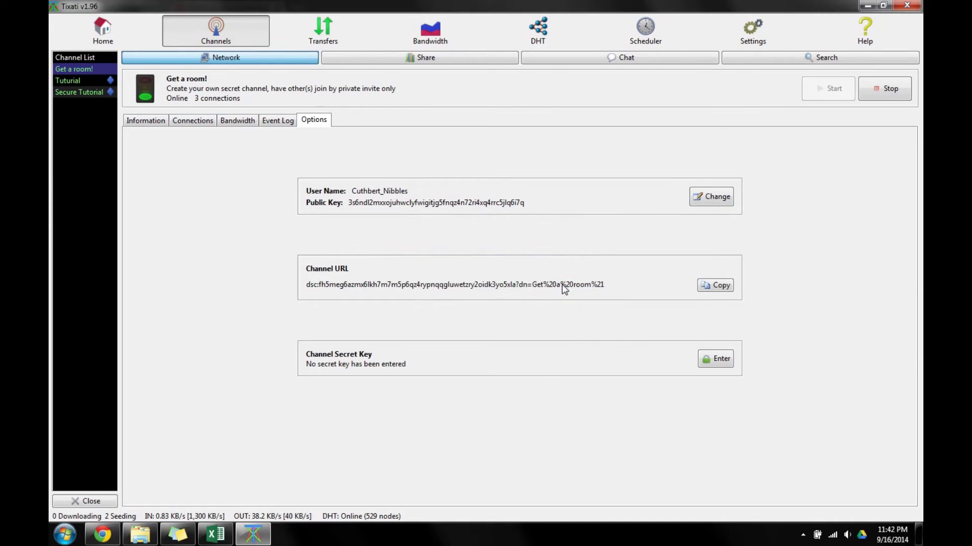
click(153, 123)
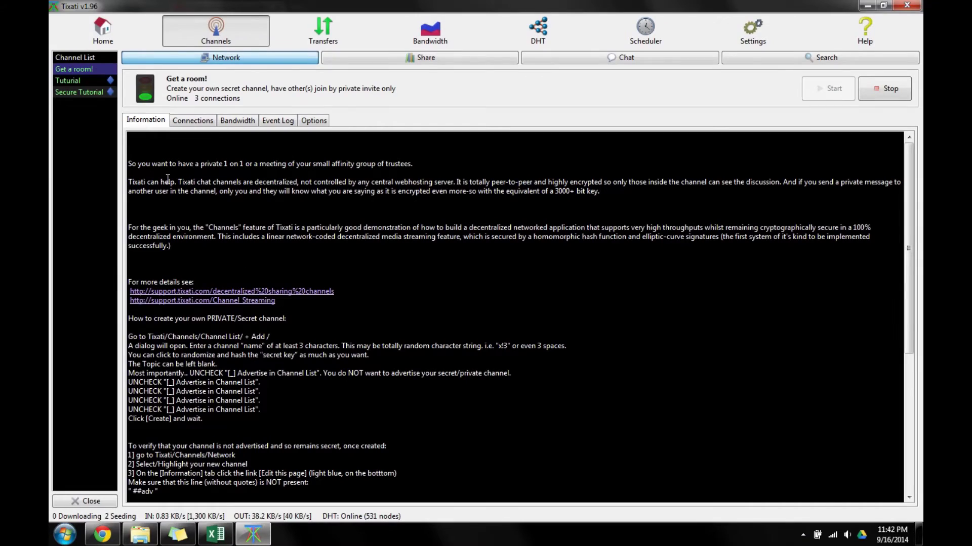
Open Secure Tutorial's options and decline the warning about copying its secret key.
click(97, 92)
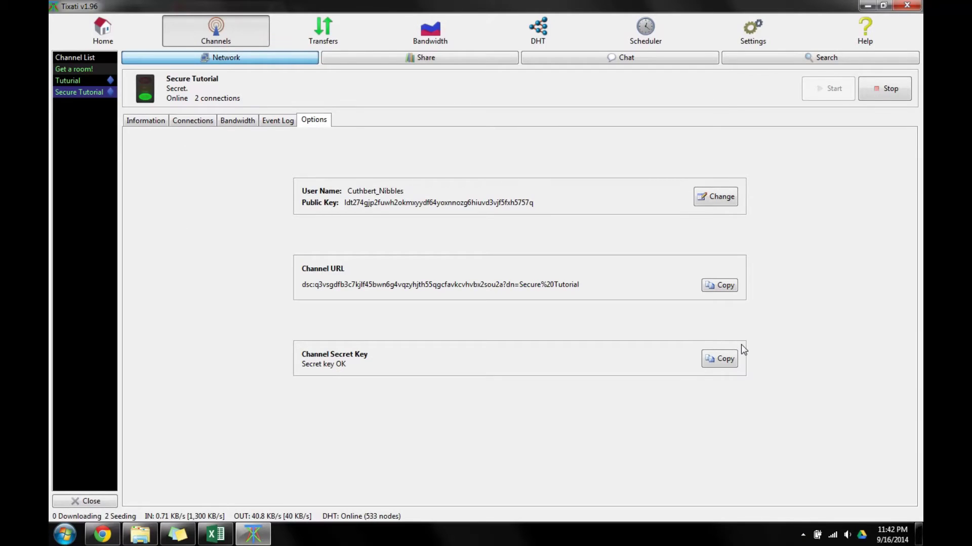
click(719, 360)
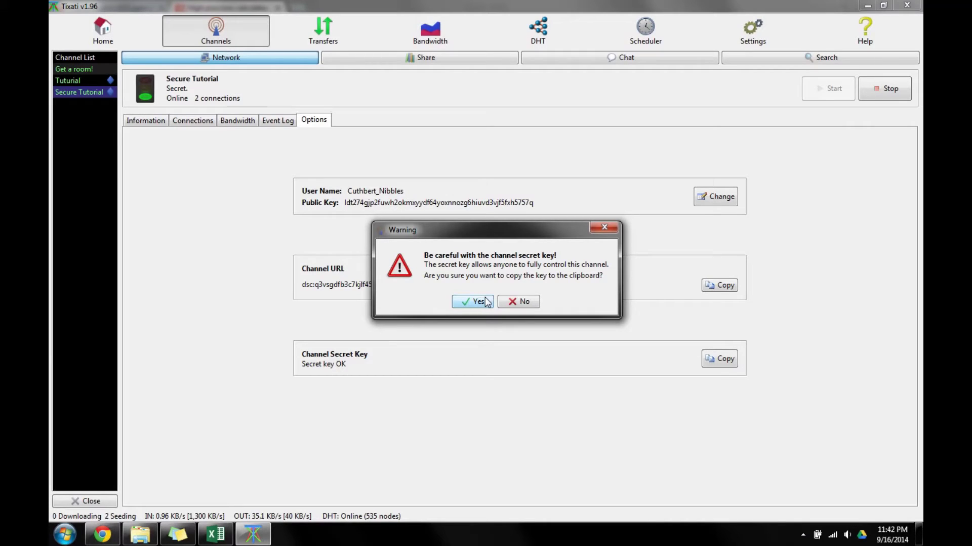
click(513, 298)
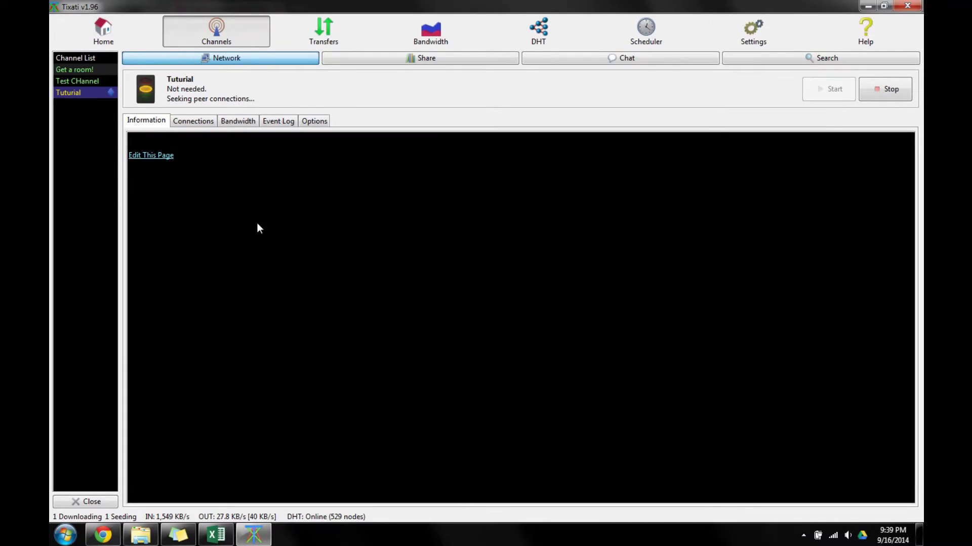
Go back to the Channel List and open the Channels page in Settings.
click(95, 62)
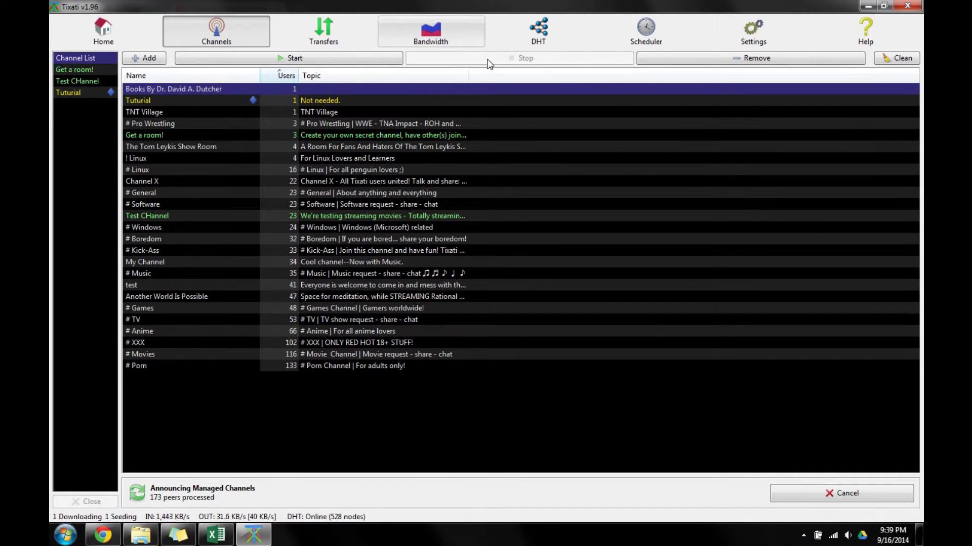
click(754, 41)
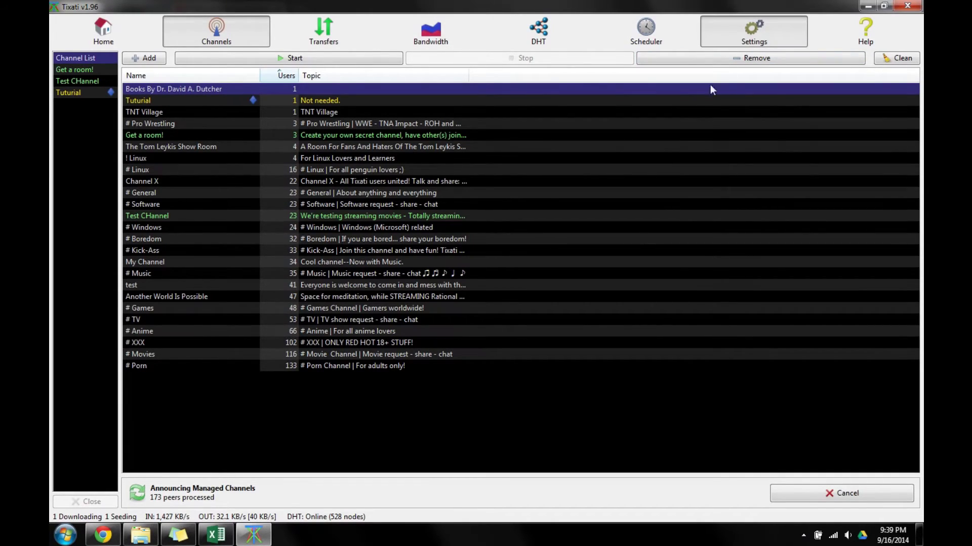
click(273, 264)
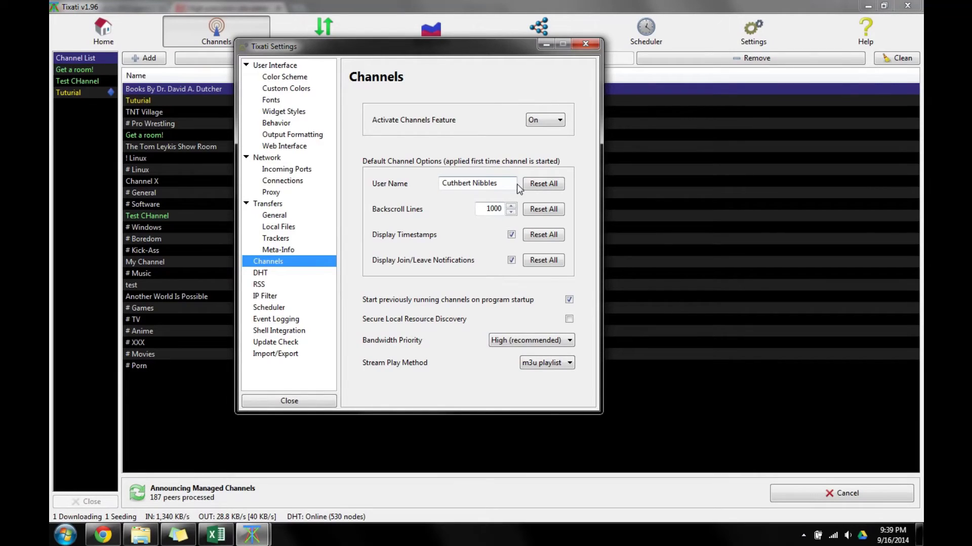
Append a 0 to Backscroll Lines on the Channels settings page, making it 10000 instead of 1000.
drag(500, 183, 386, 190)
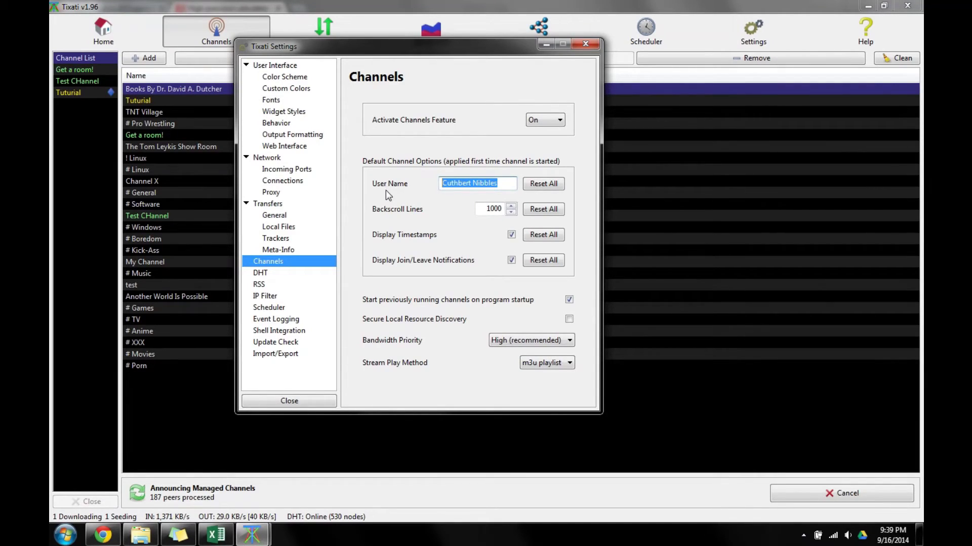
click(470, 183)
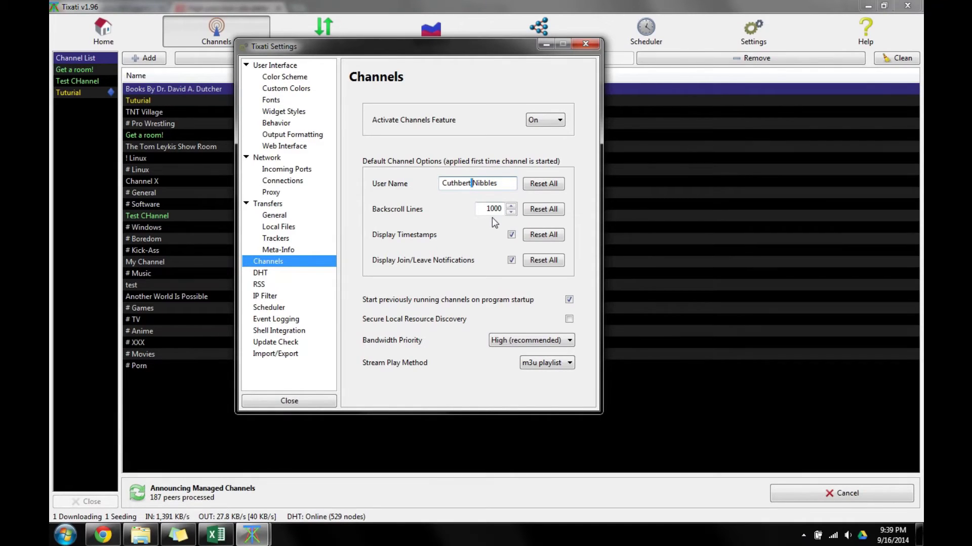
click(514, 188)
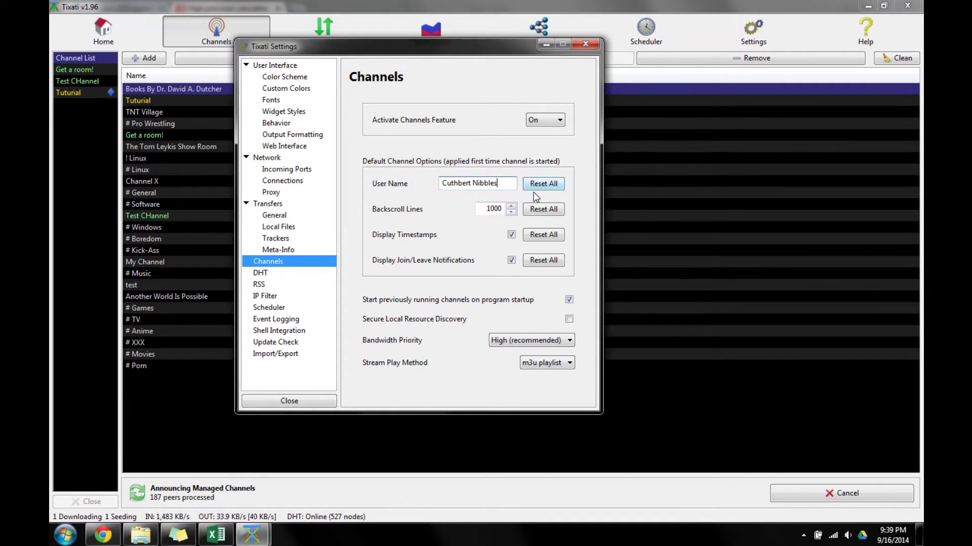
click(498, 209)
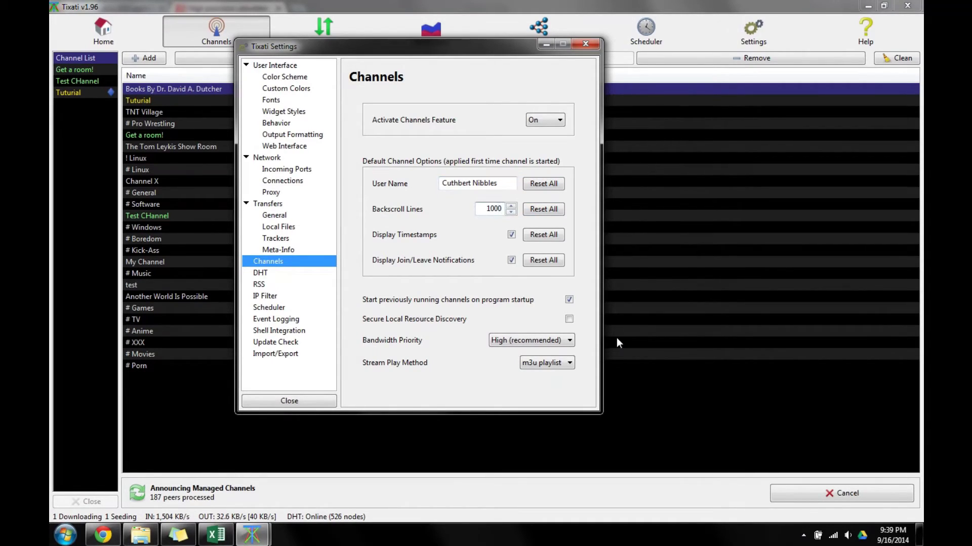
click(80, 81)
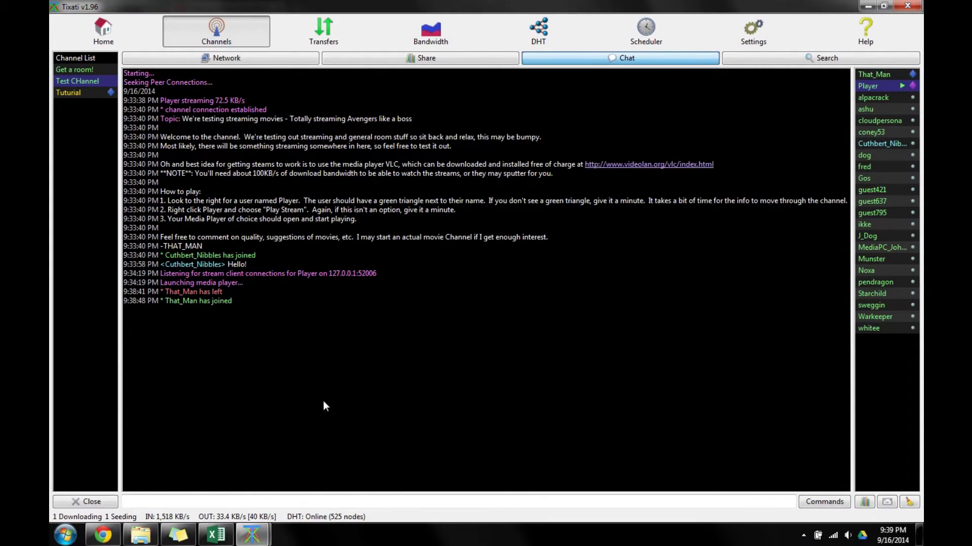
drag(321, 404, 301, 339)
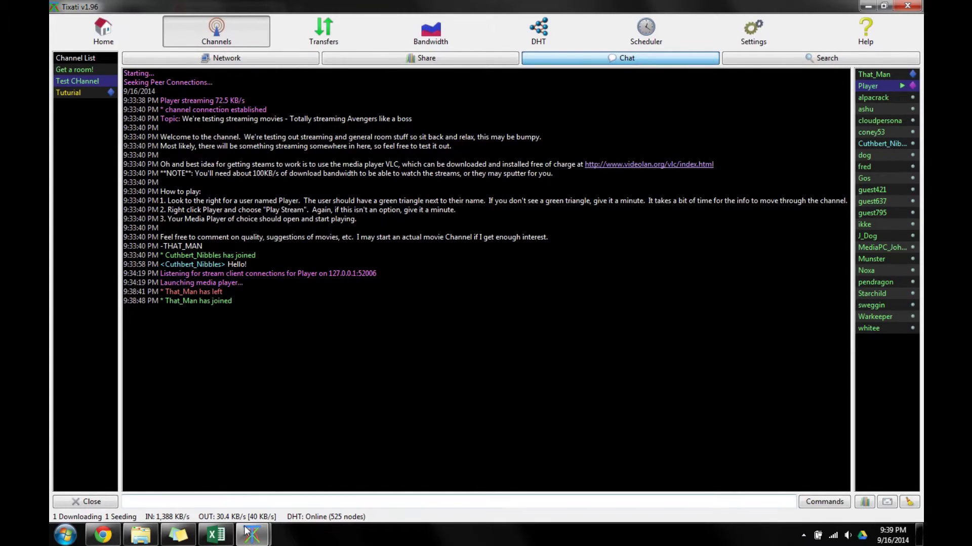
mouse_move(252, 535)
click(323, 485)
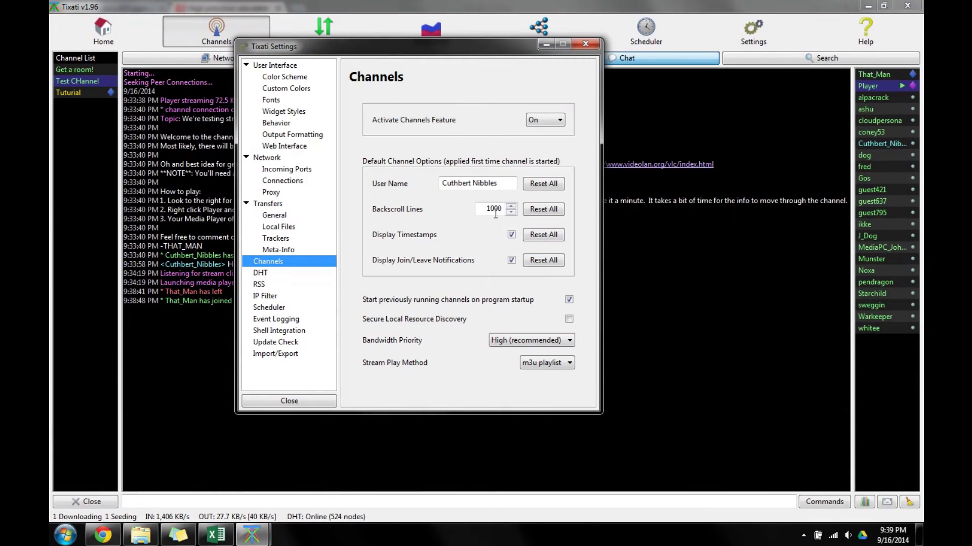
text(0)
key(ctrl+a)
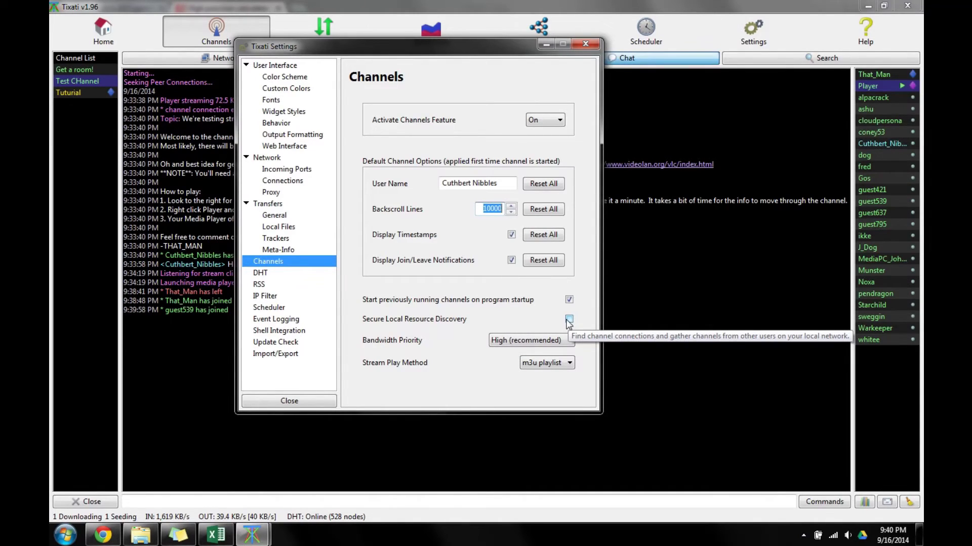
Keep bandwidth priority at High (recommended) and stream play method as m3u playlist.
click(527, 341)
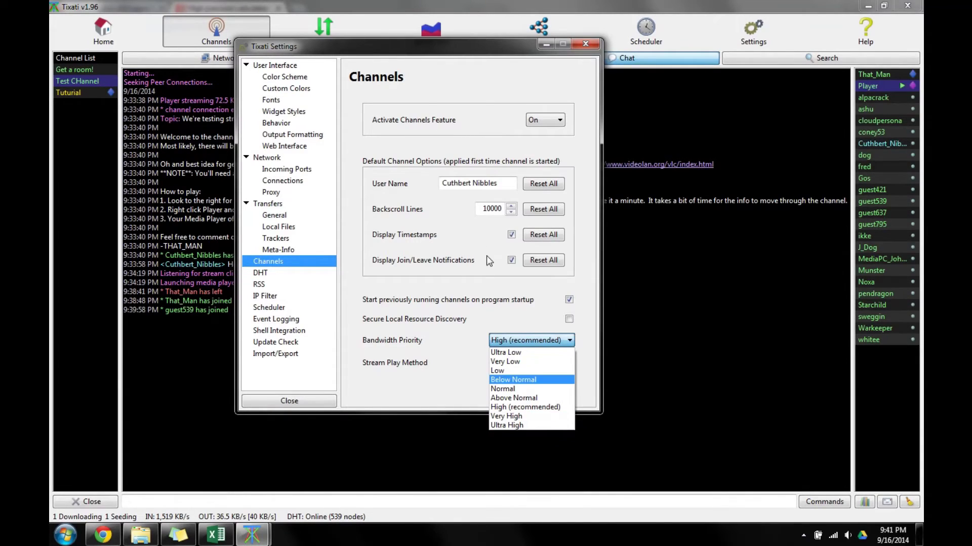
click(438, 339)
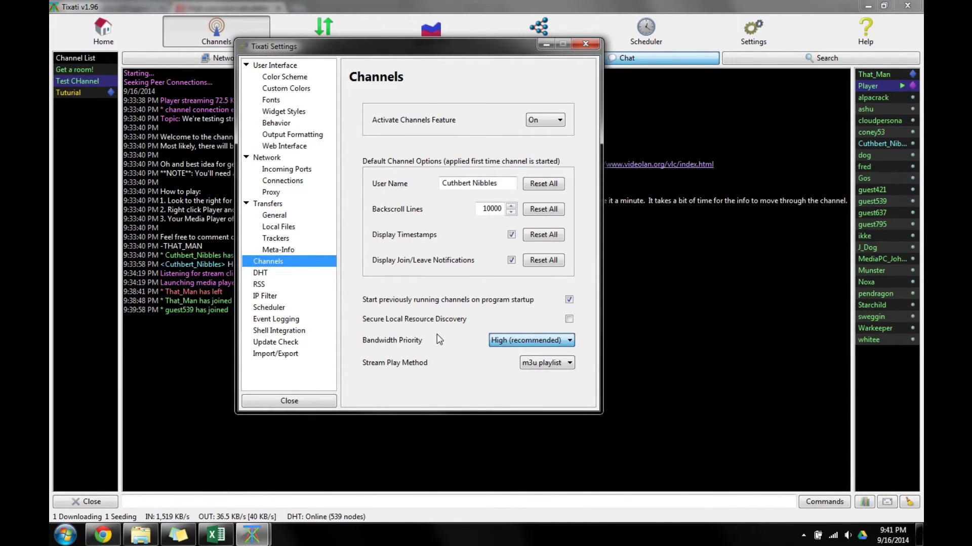
click(539, 365)
click(538, 360)
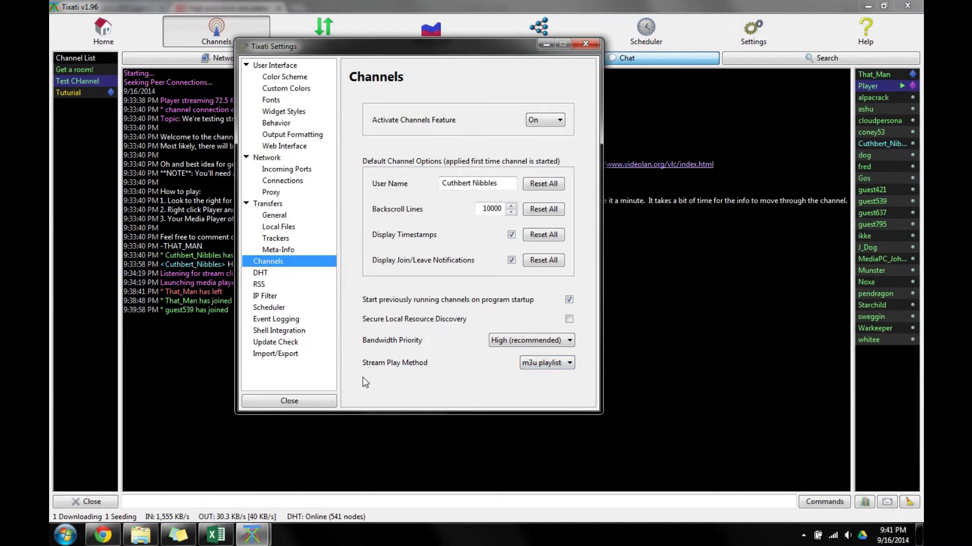
click(537, 367)
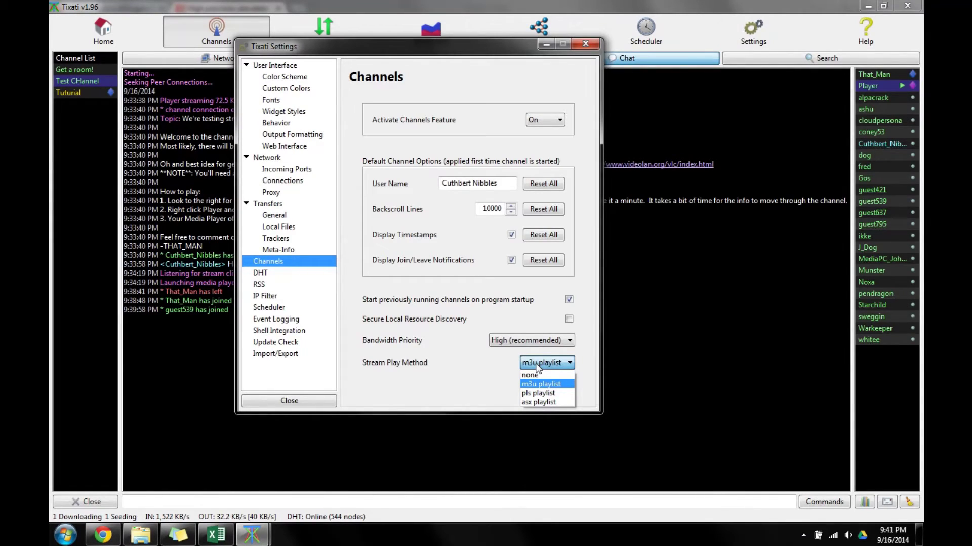
click(545, 41)
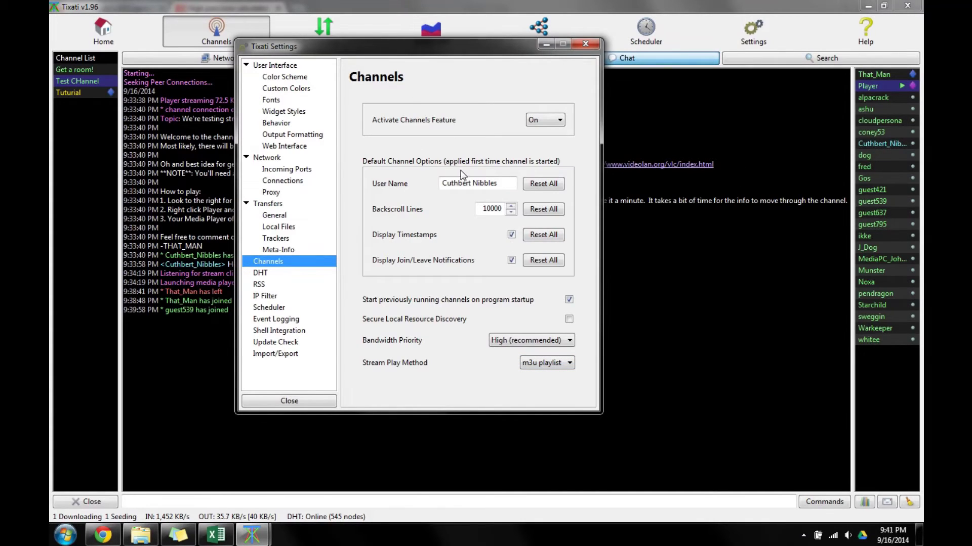
Reposition the Settings window, then close it.
drag(425, 47, 470, 229)
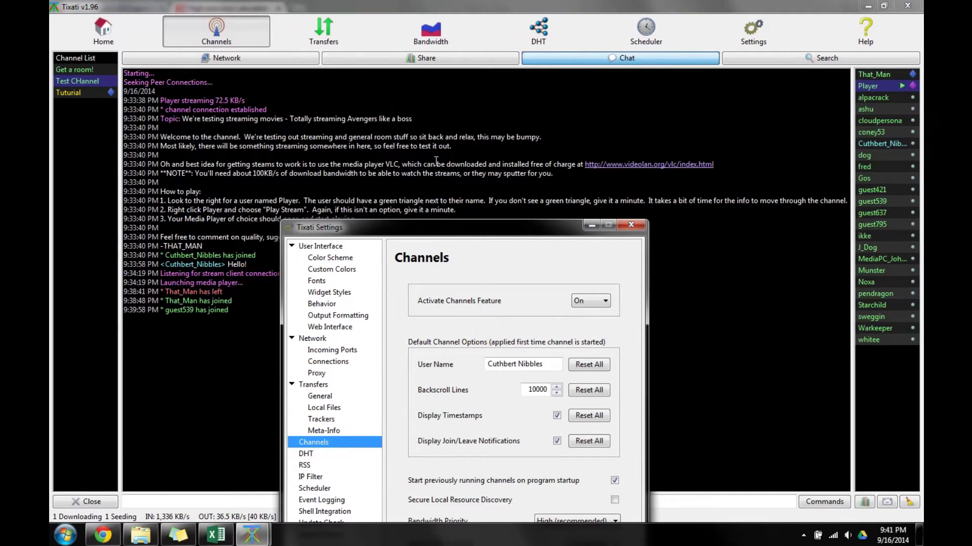
drag(455, 227, 454, 47)
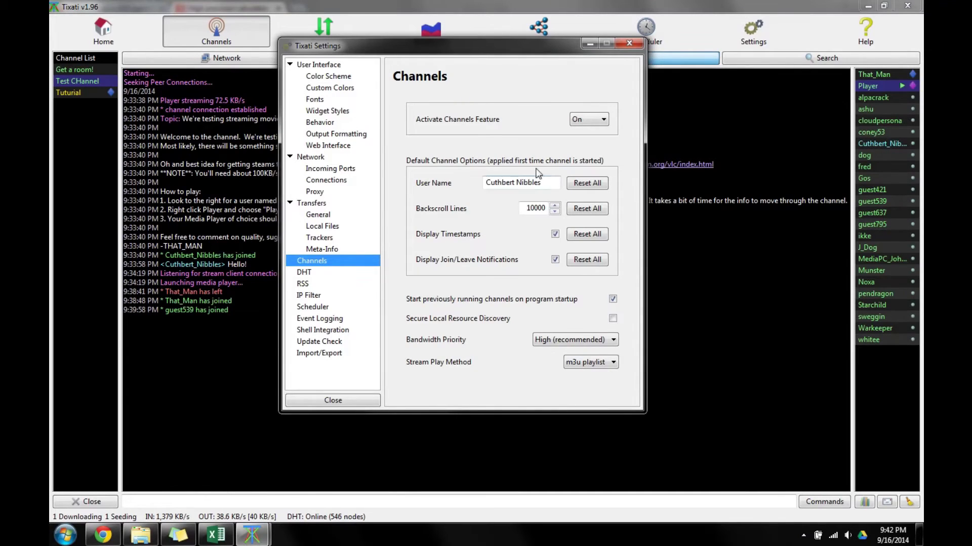
click(348, 398)
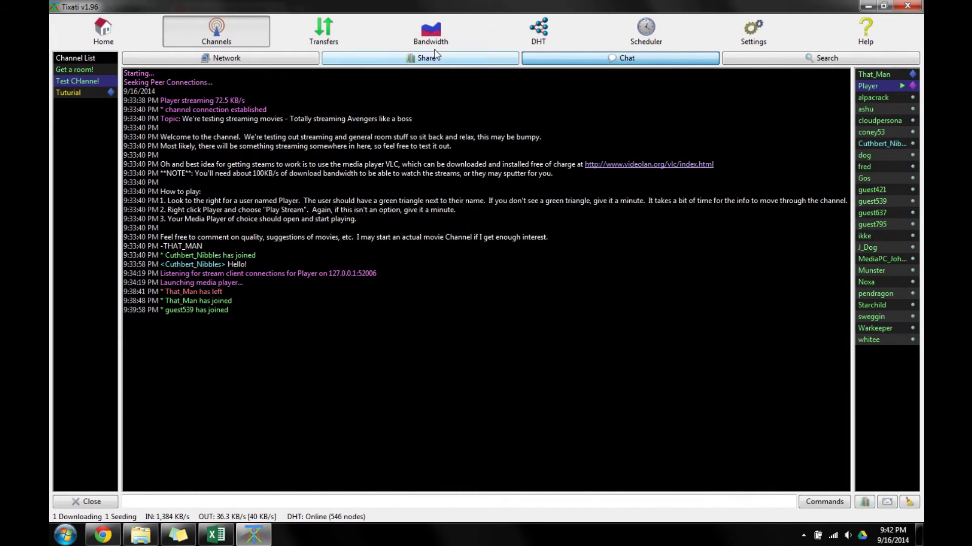
Enable the incoming bandwidth limit on the Bandwidth page and set it to 50 KB/s.
click(438, 42)
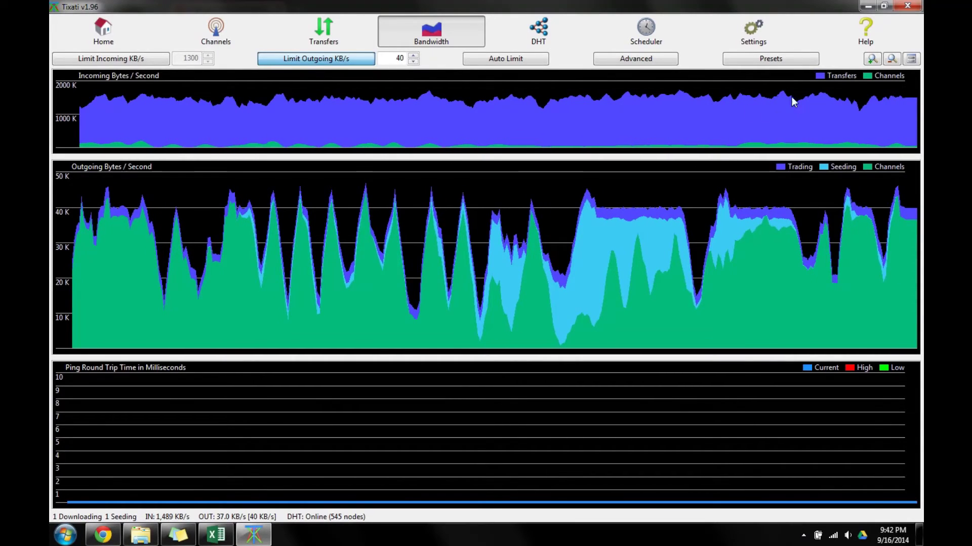
click(324, 31)
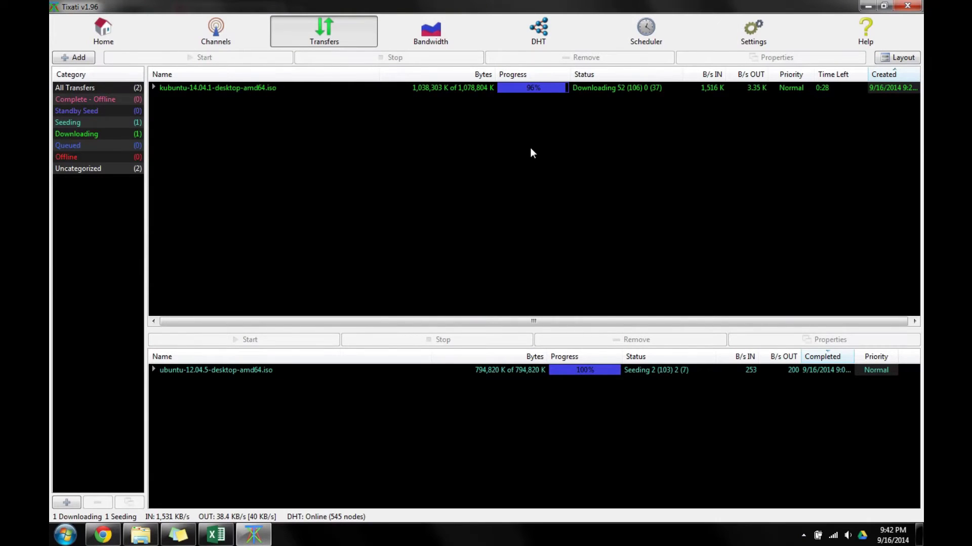
click(431, 30)
click(161, 62)
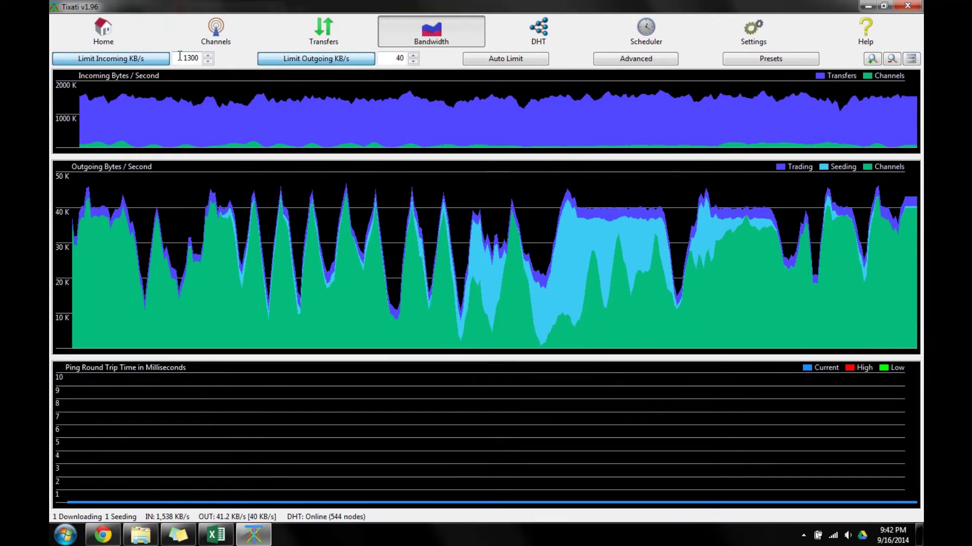
text(50)
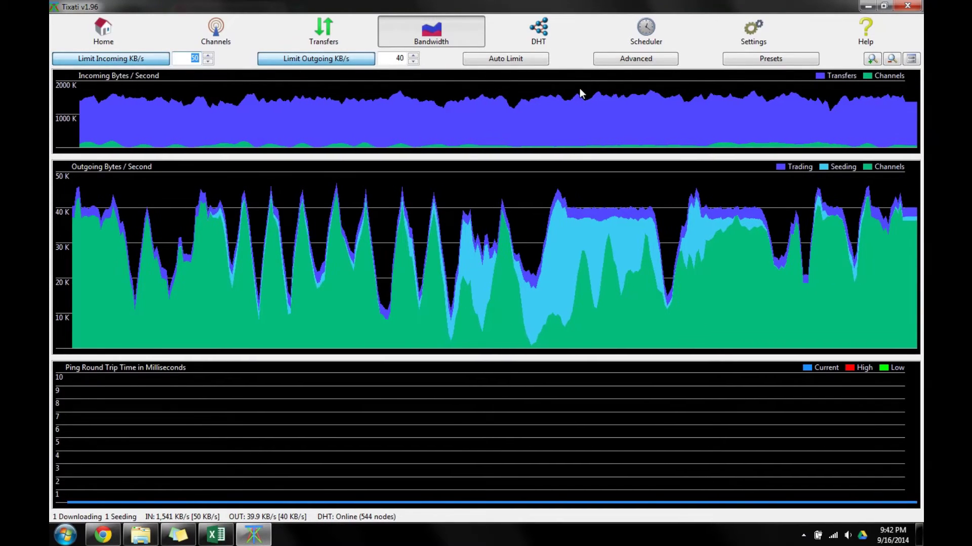
Zoom the bandwidth graphs twice, check the kubuntu download's speed, then view DHT statistics.
click(871, 58)
click(871, 58)
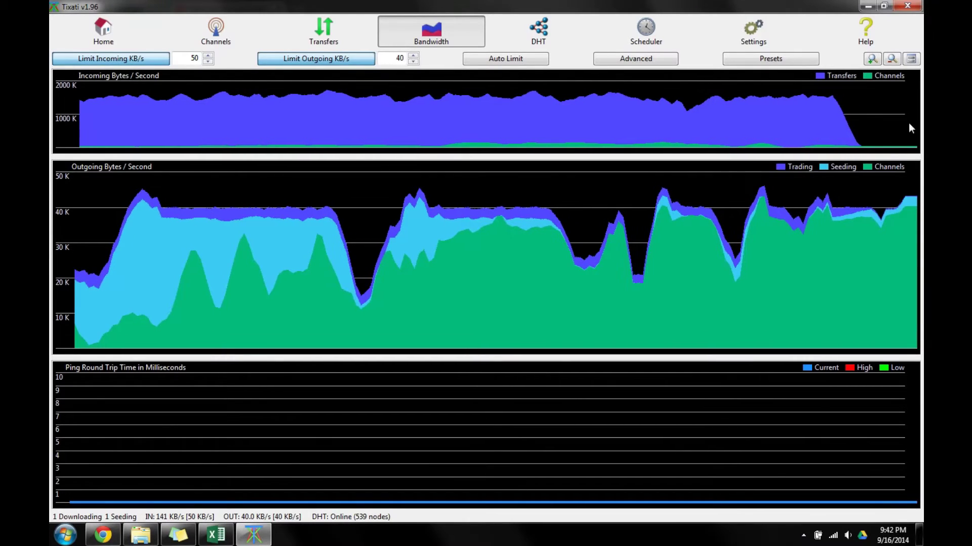
click(324, 33)
click(571, 87)
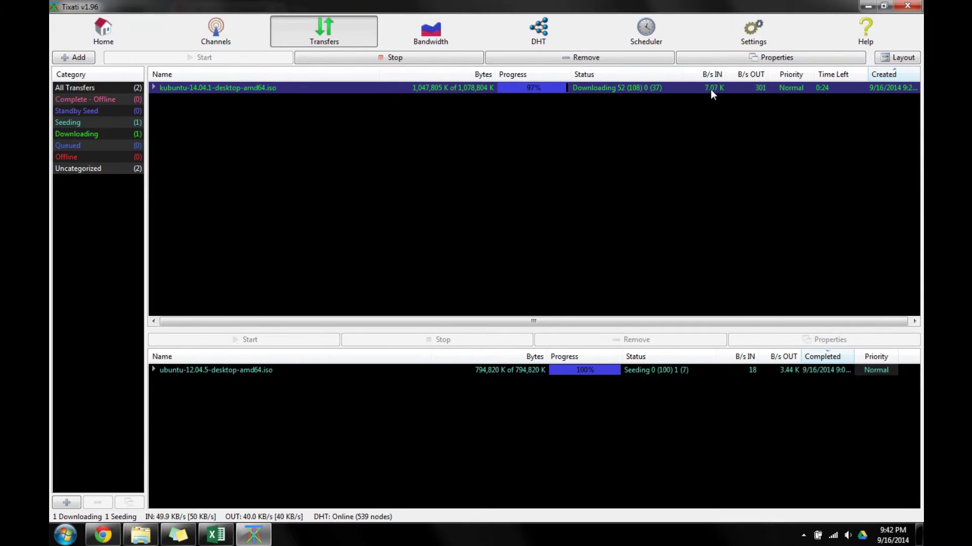
click(443, 43)
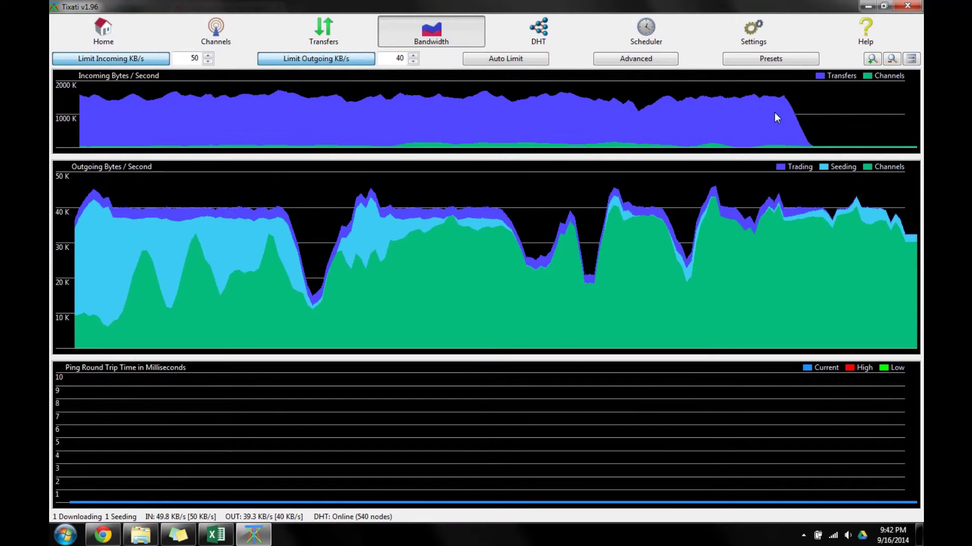
click(571, 32)
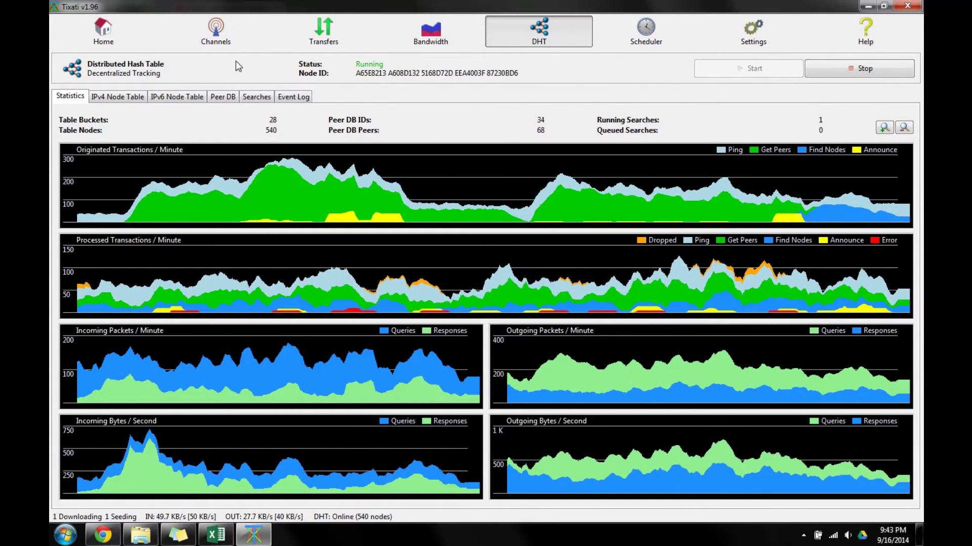
Check Transfers, DHT and Bandwidth to confirm incoming traffic is capped at 50 KB/s, then return to Channels.
click(323, 36)
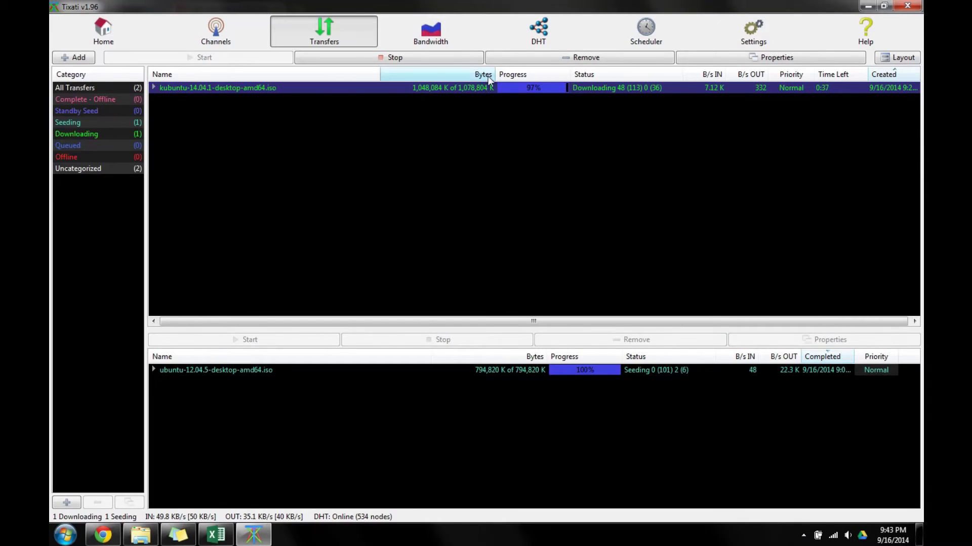
click(530, 23)
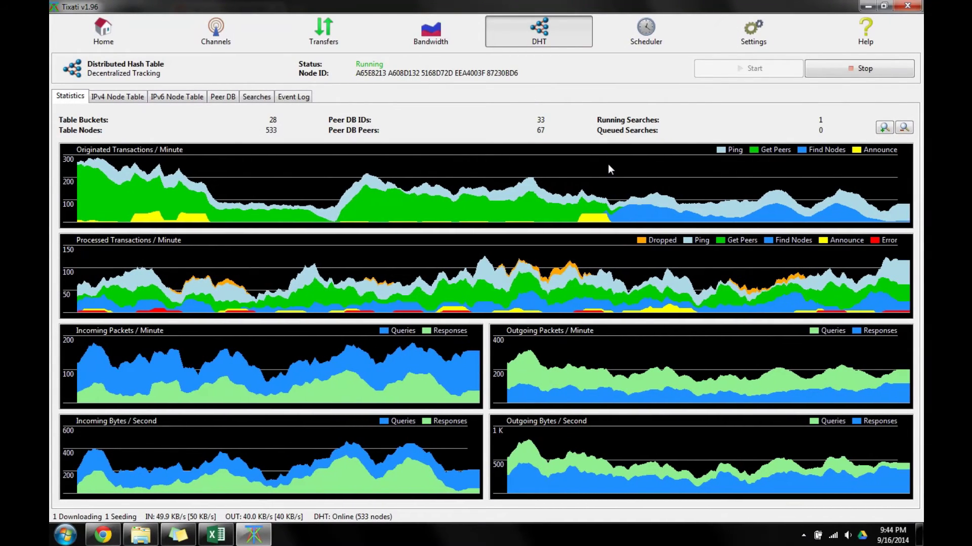
click(440, 38)
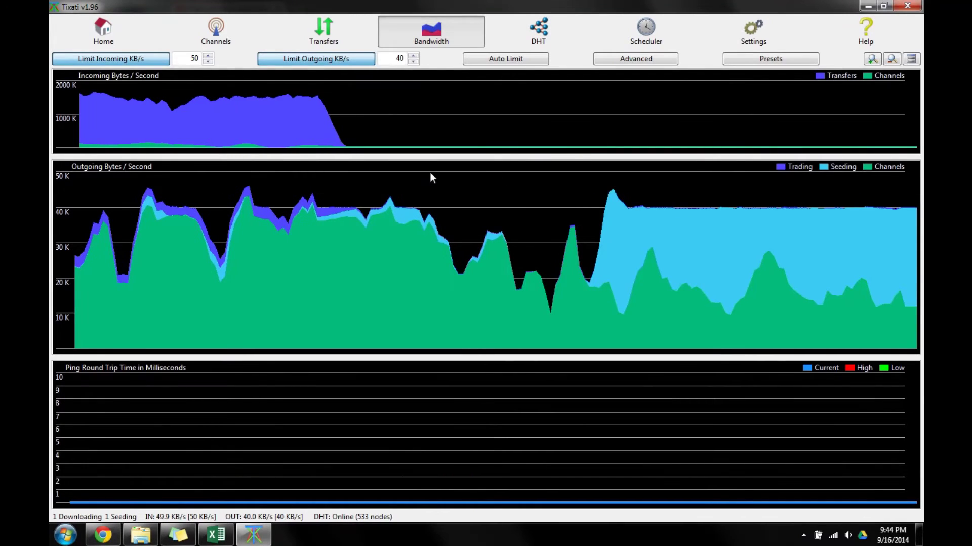
click(239, 45)
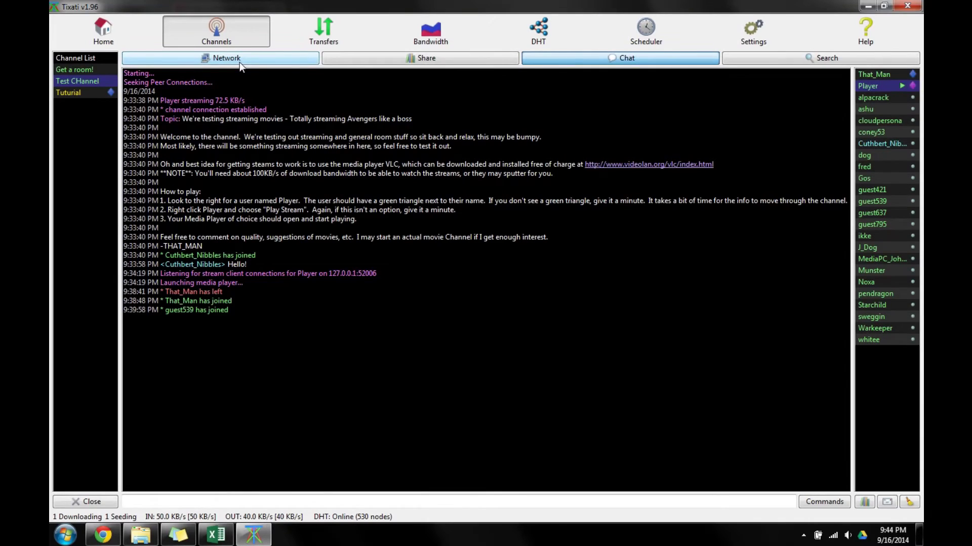
Open Get a room!'s information page and briefly highlight its 3000+ bit key mention.
click(82, 68)
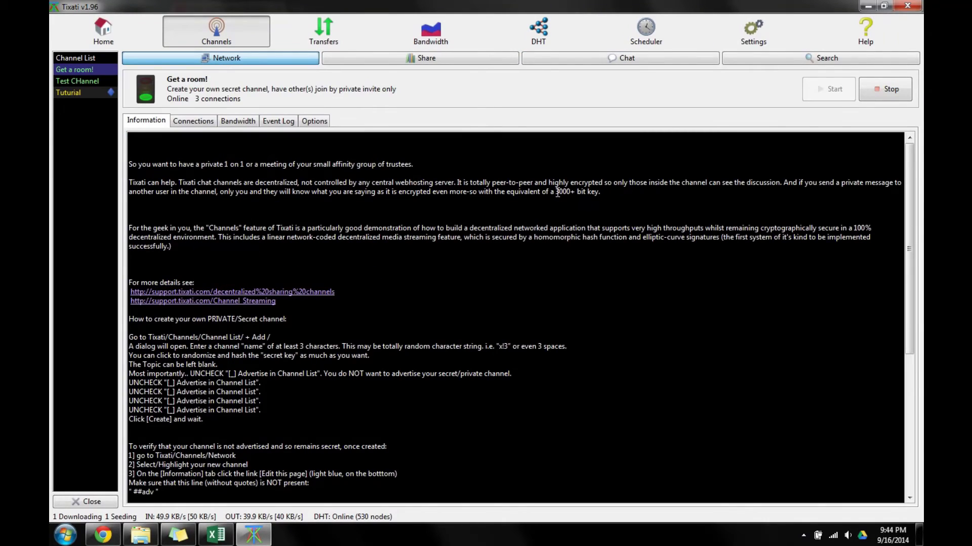
drag(558, 192, 578, 191)
click(578, 189)
Switch to Excel and commit the =2^A4 formula in H4 so it shows 16.
mouse_move(231, 539)
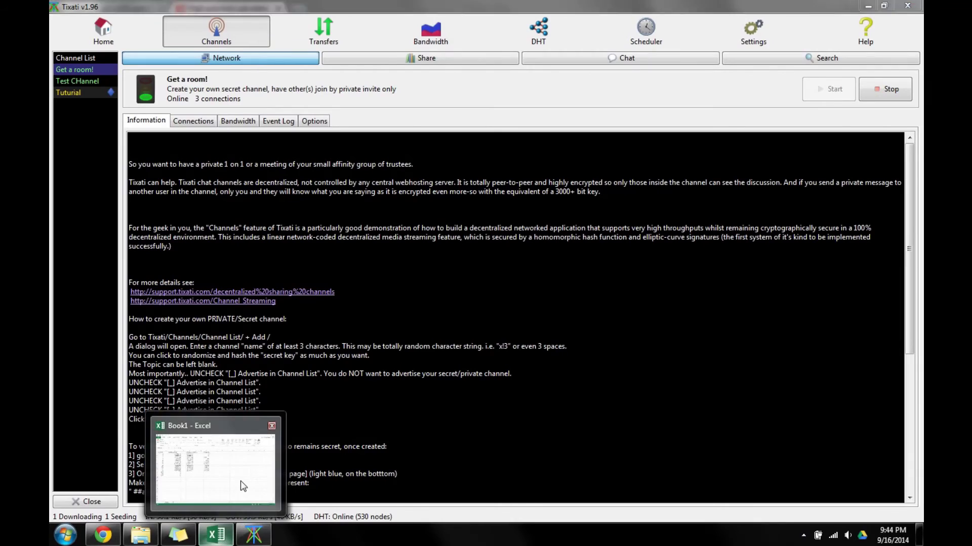
click(231, 540)
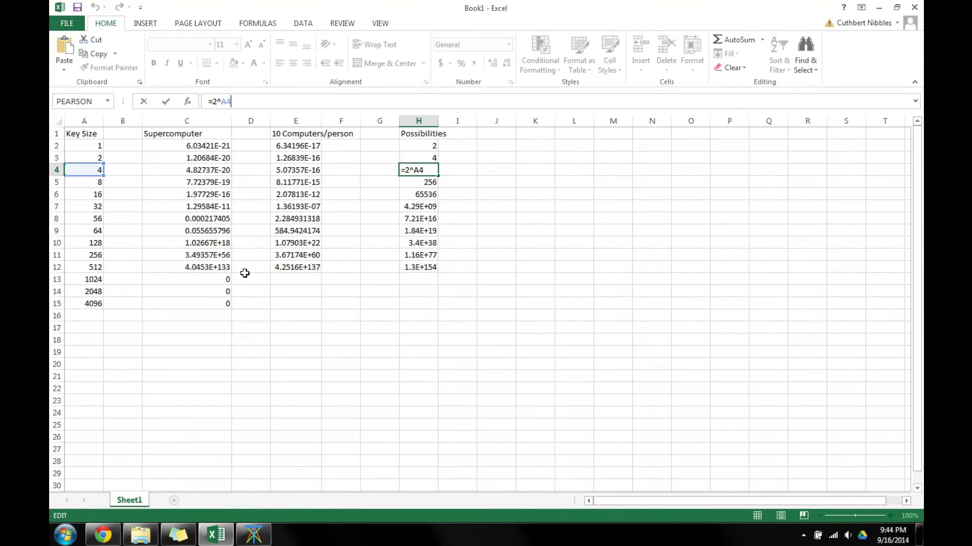
click(87, 148)
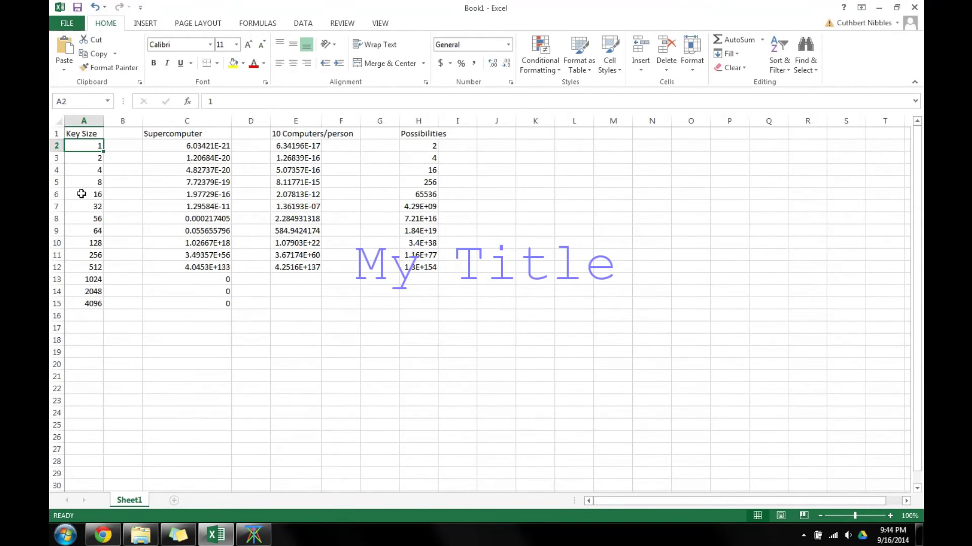
Inspect the 128-bit row's doubling, Supercomputer and 10 Computers/person formulas in A10, C10 and E10.
click(80, 243)
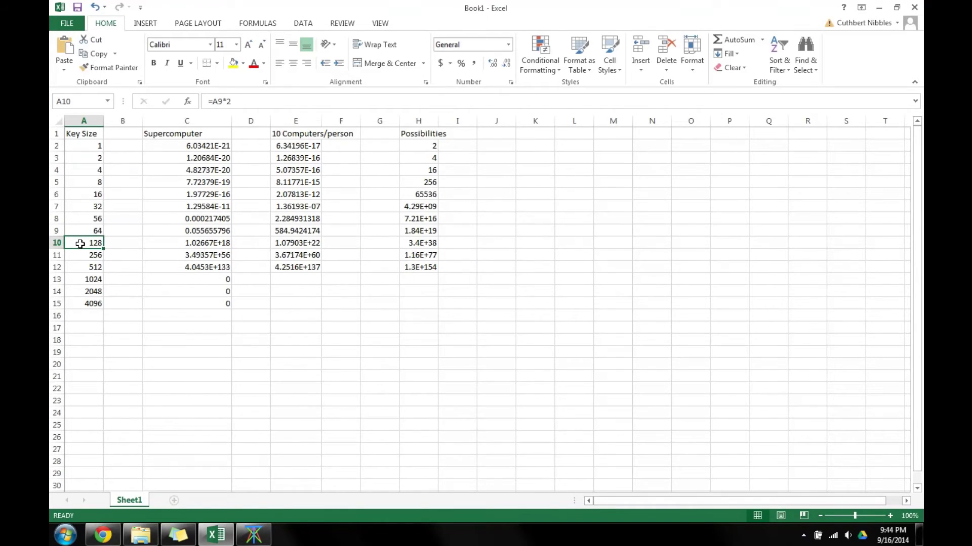
click(56, 243)
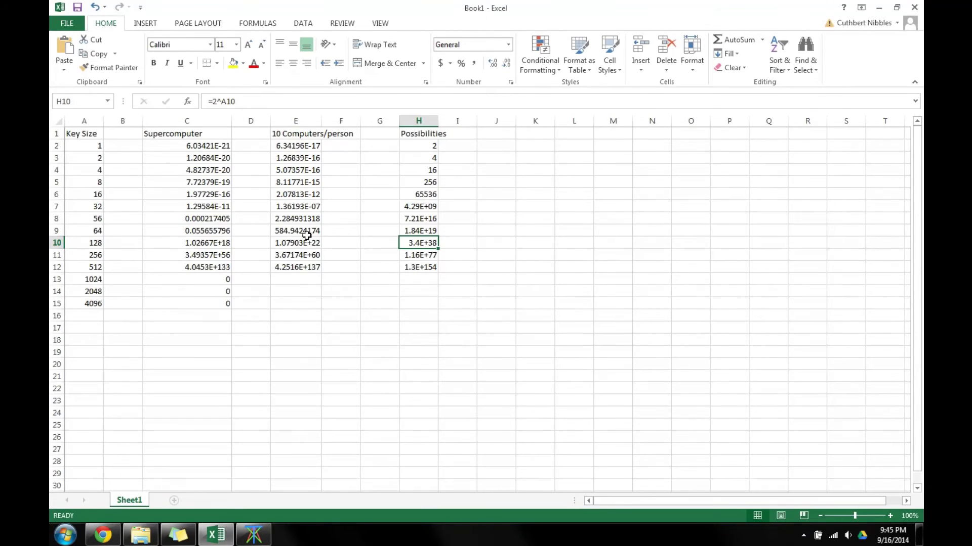
click(221, 247)
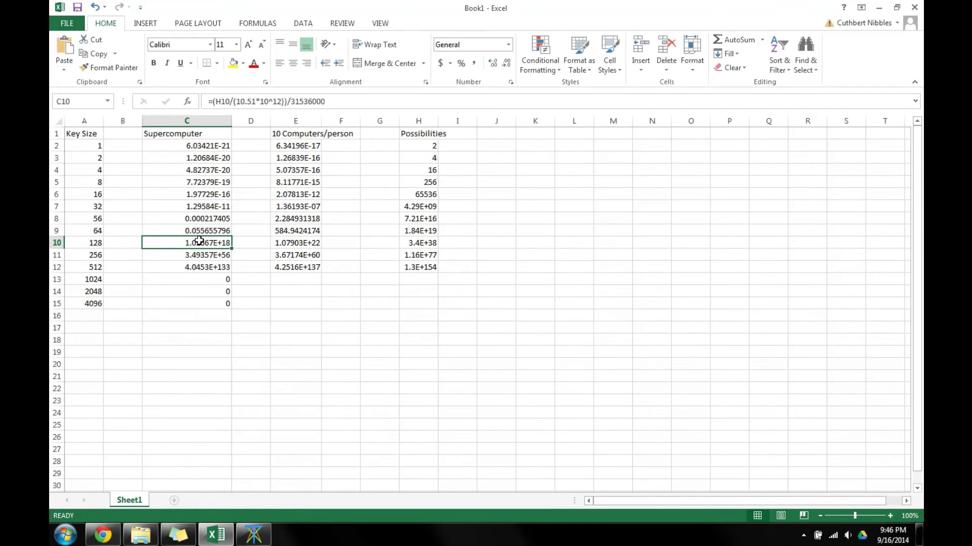
click(313, 246)
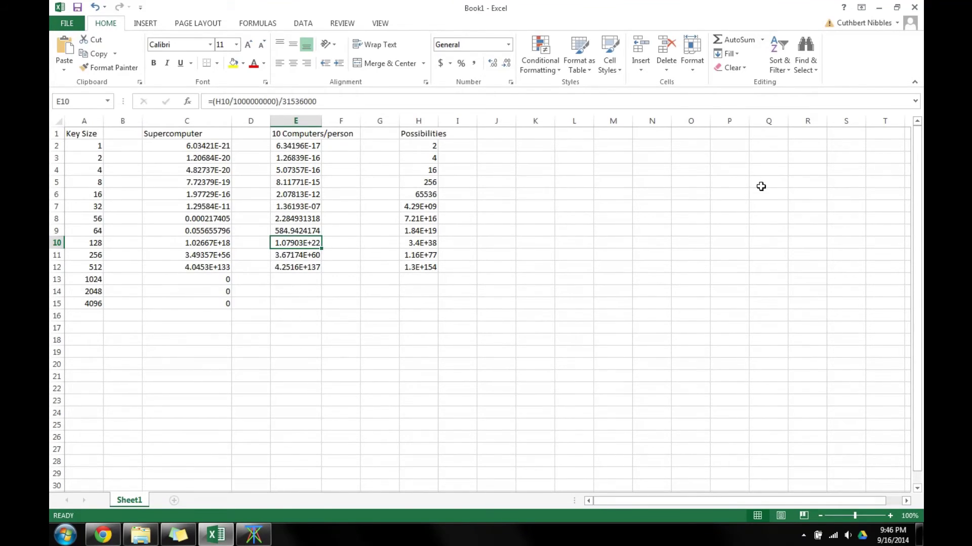
click(53, 243)
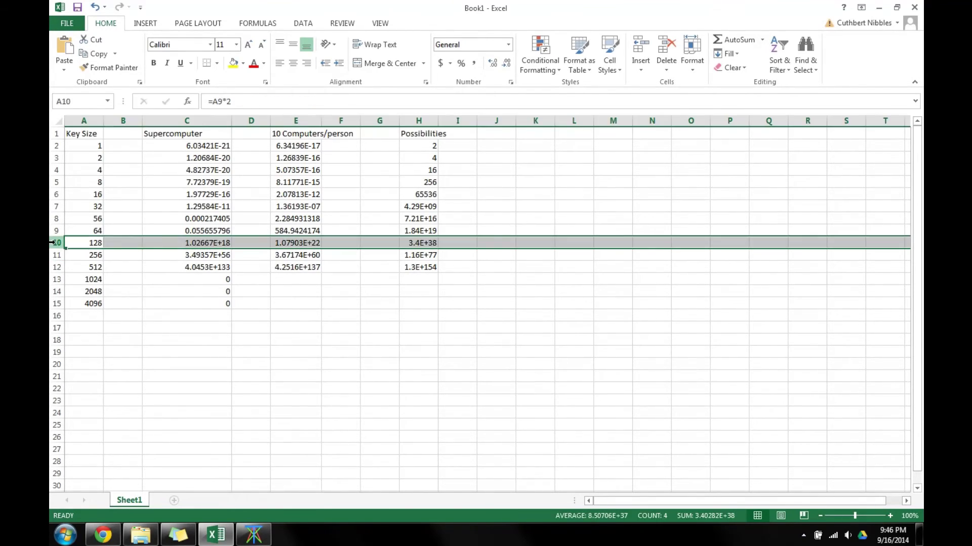
Review the 256-bit and 2048-bit key rows and the Supercomputer formula in C12.
click(52, 255)
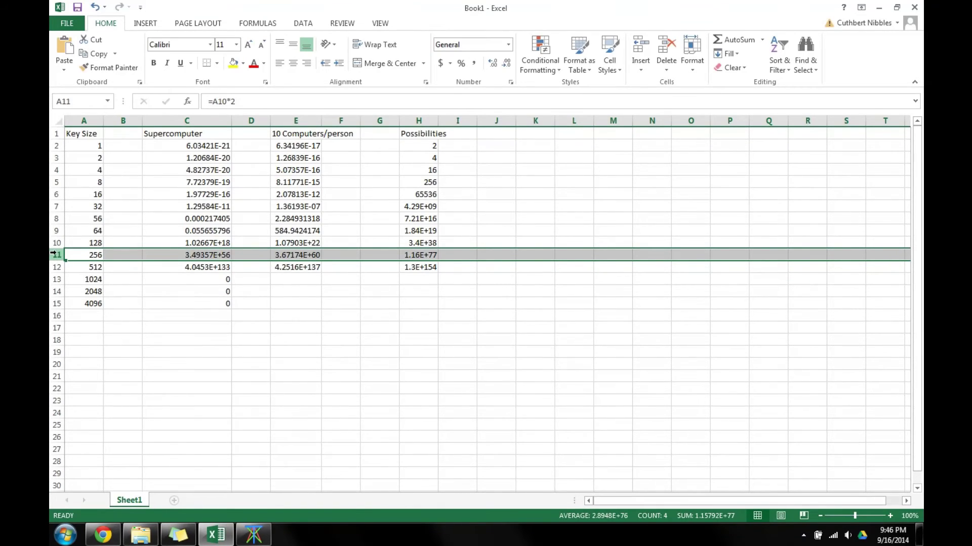
click(52, 291)
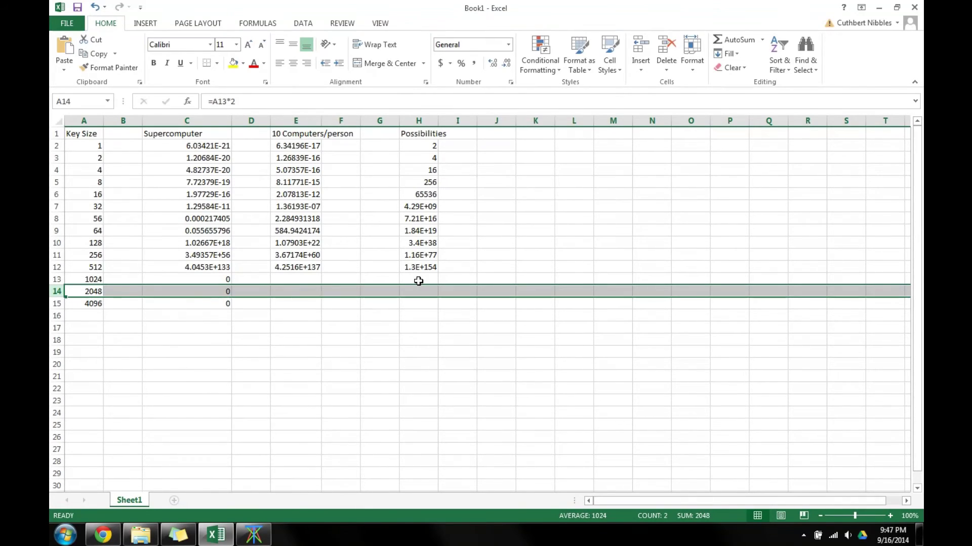
click(227, 268)
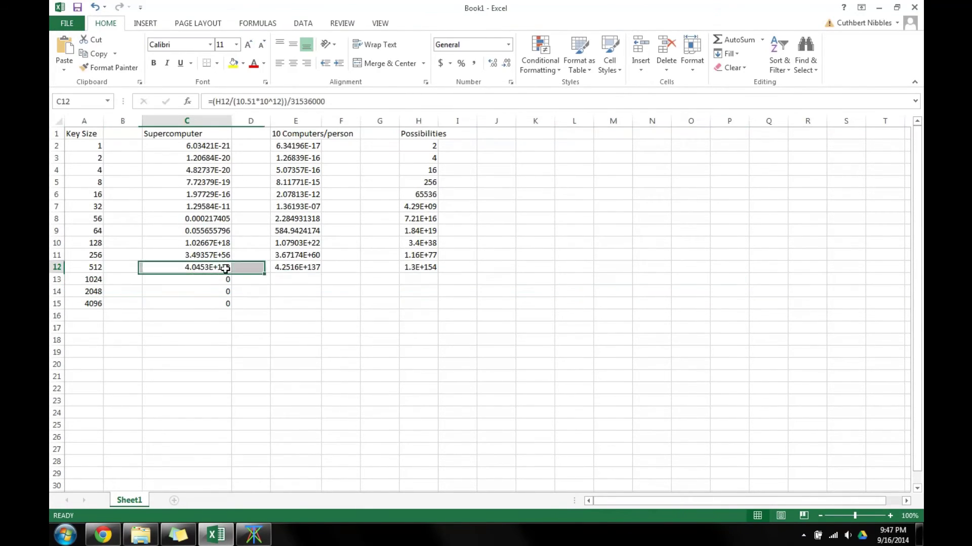
Fill the Possibilities formula from H12 down to H15, widen column H, and switch to the online calculator.
click(419, 269)
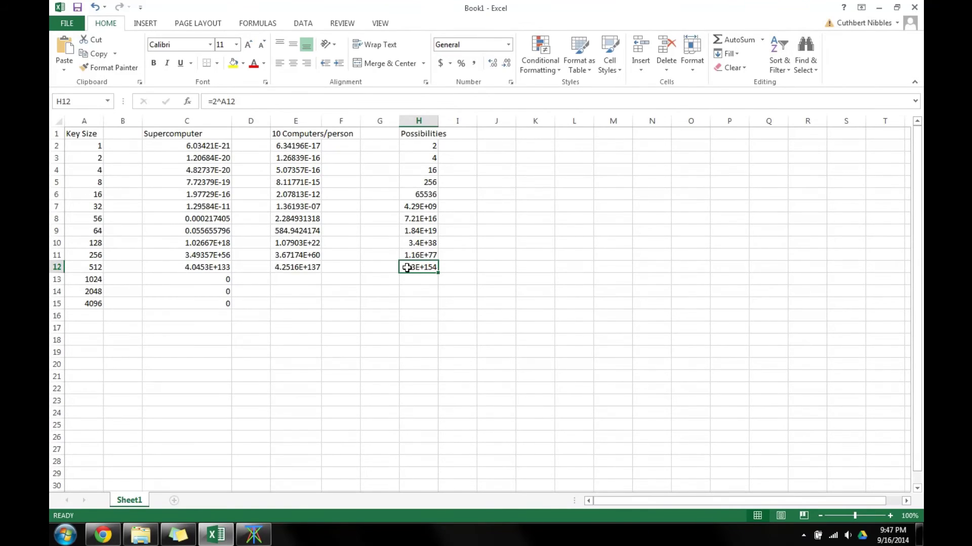
drag(441, 272, 436, 305)
click(433, 282)
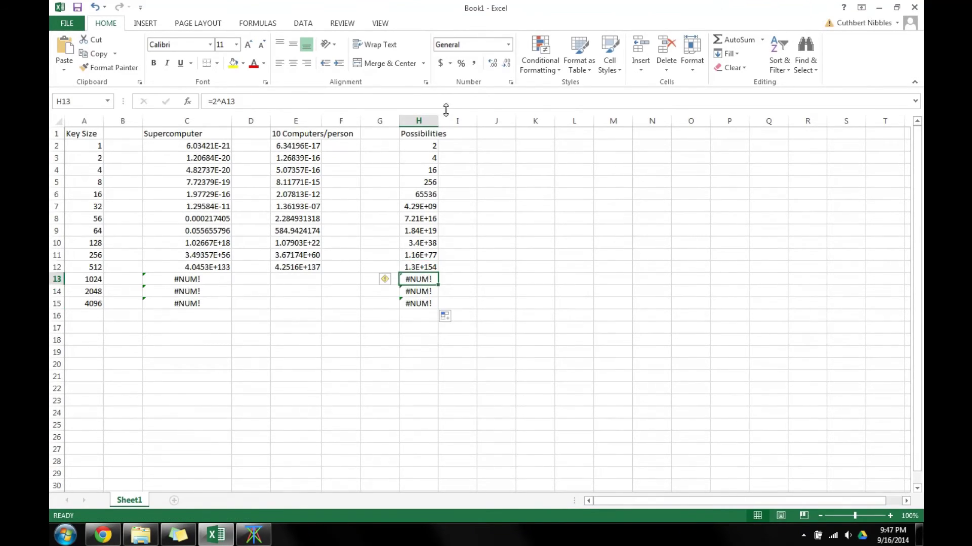
drag(434, 120, 583, 120)
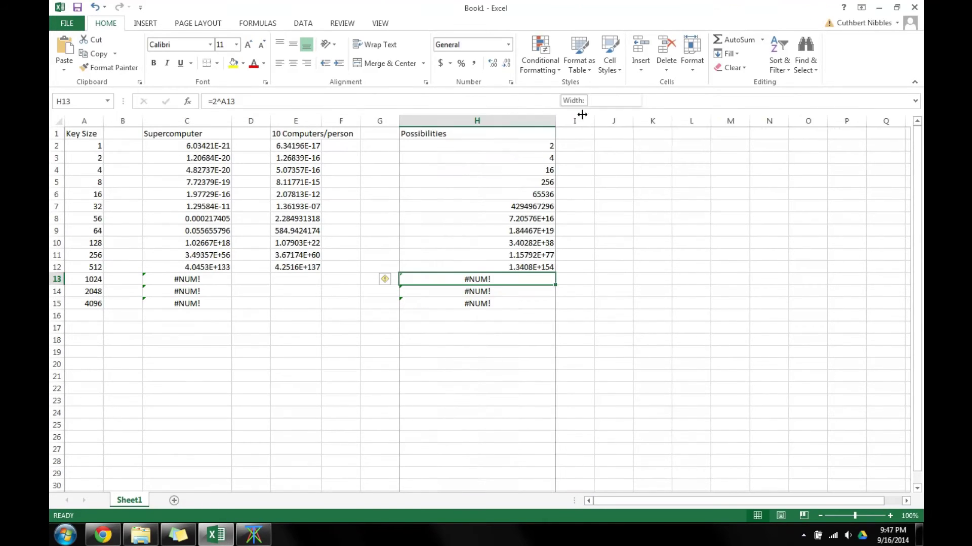
click(103, 535)
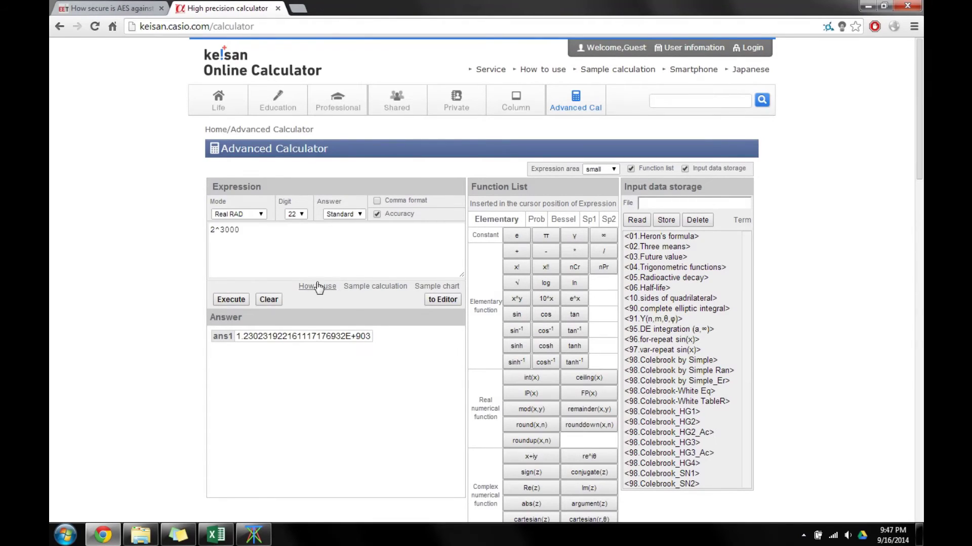
Check the 2^3000 answer, 1.230231922161117176932E+903, then return to Tixati.
click(368, 336)
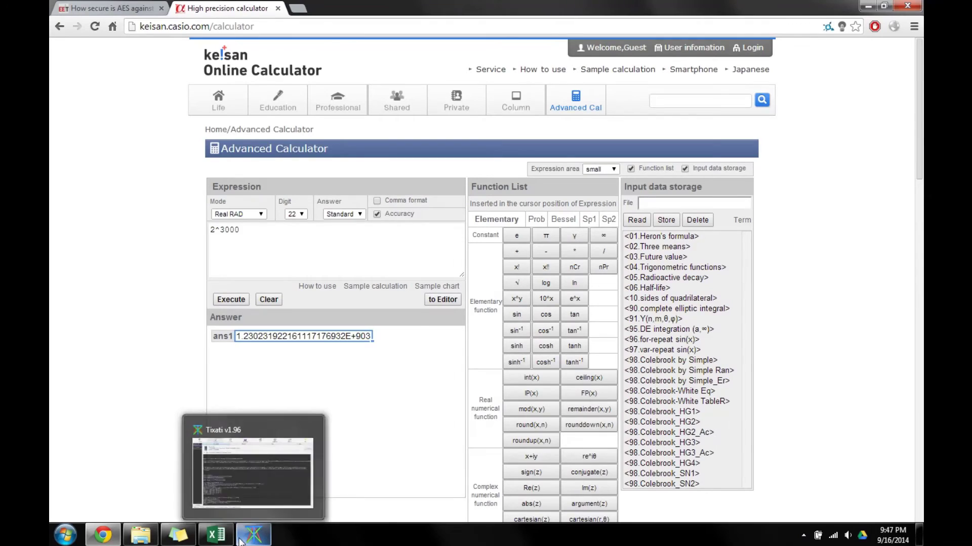
click(254, 535)
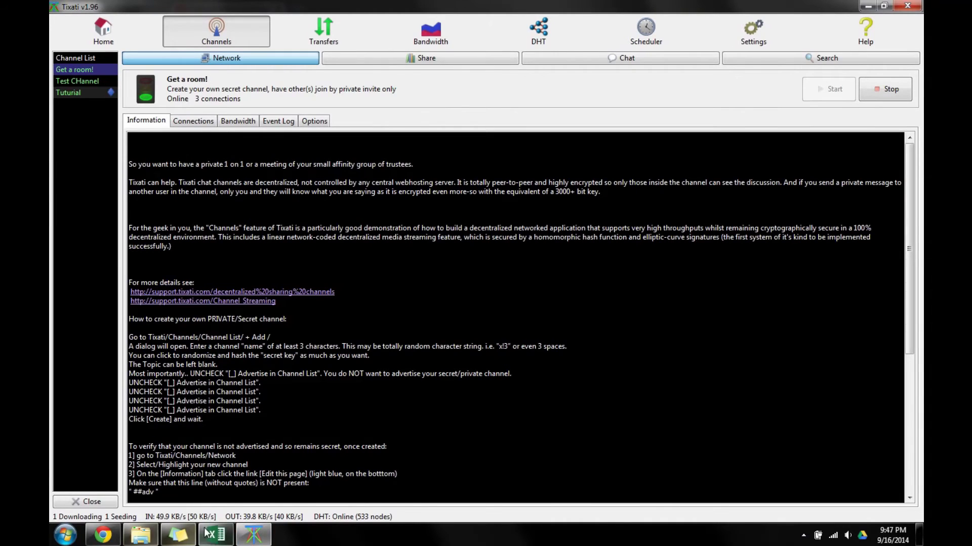
click(215, 535)
click(314, 267)
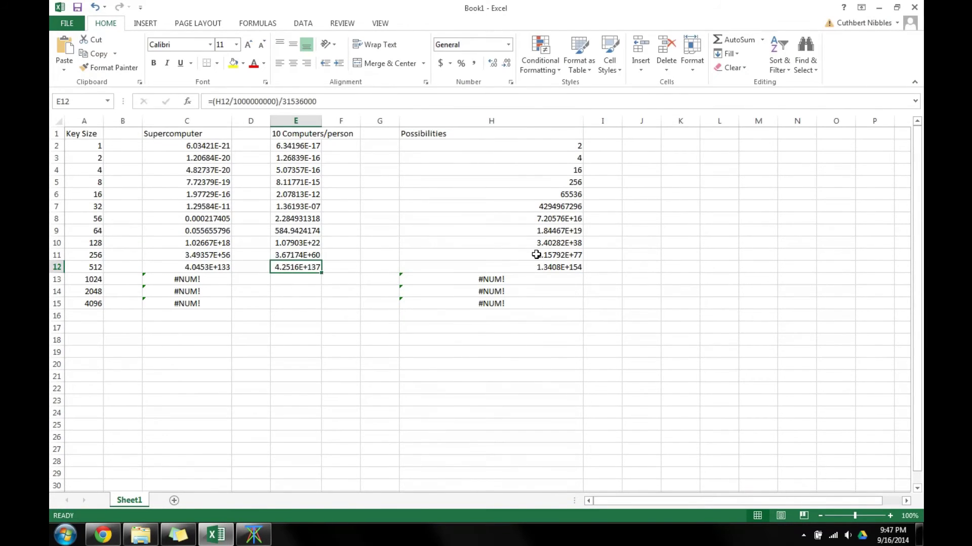
drag(569, 267, 315, 268)
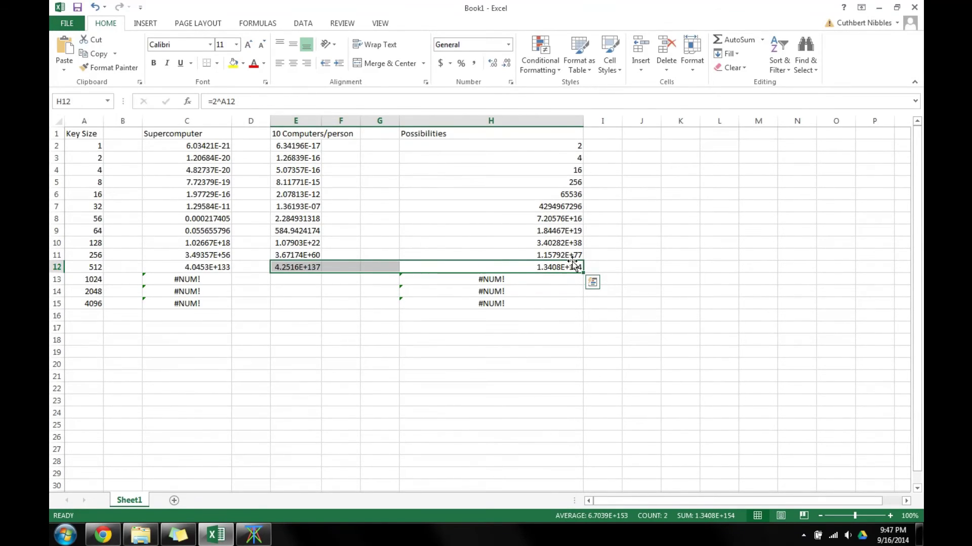
drag(571, 256, 306, 257)
drag(565, 242, 286, 244)
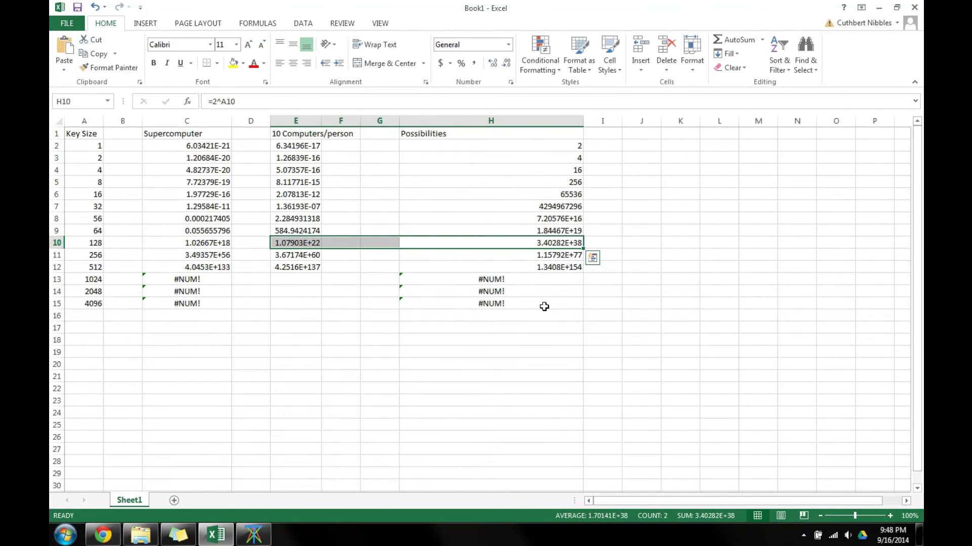
mouse_move(119, 530)
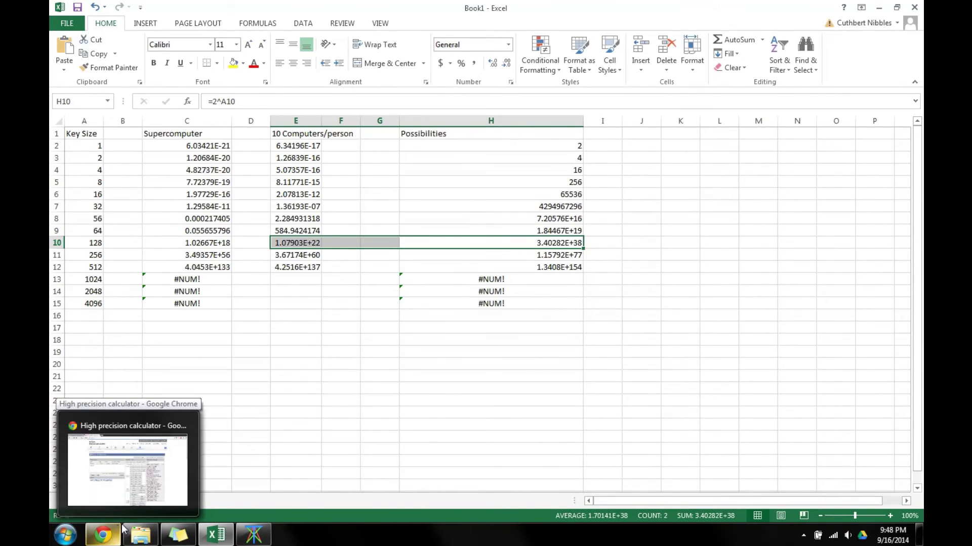
click(253, 535)
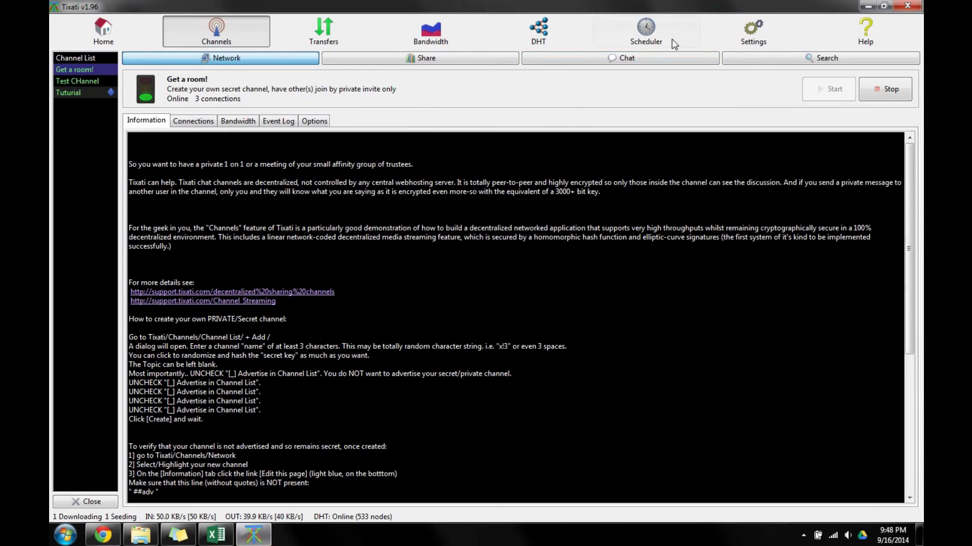
Look over the Test CHannel chat, then show the bandwidth graphs with the 50/40 KB/s limits.
click(430, 40)
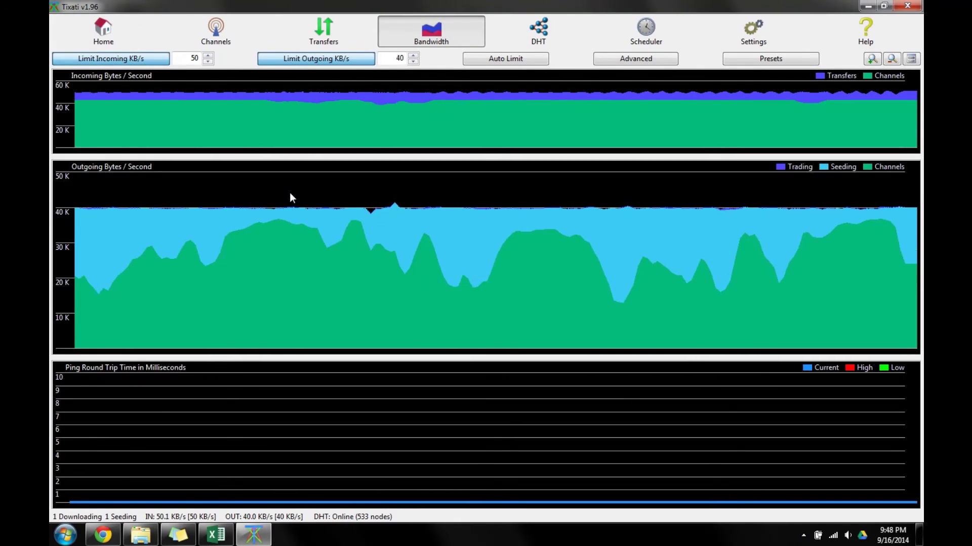
click(215, 28)
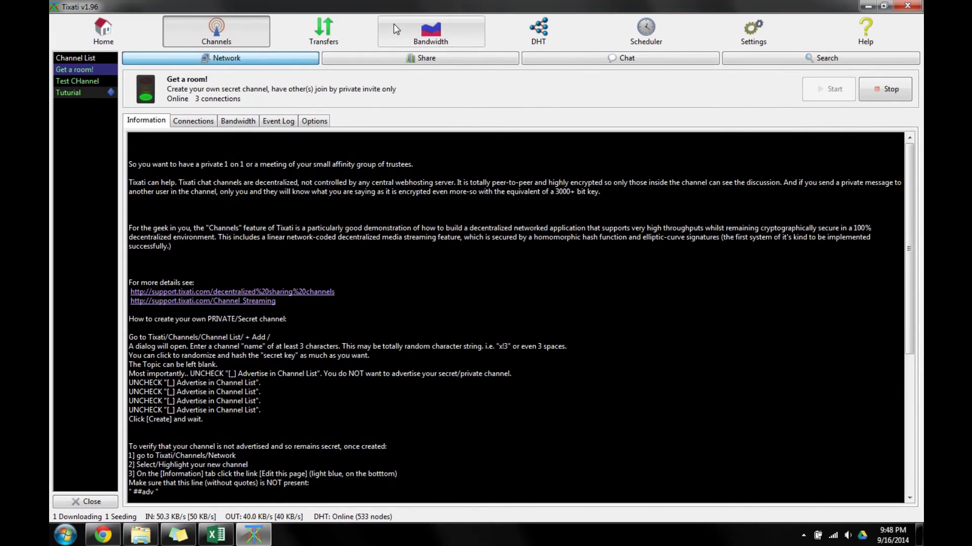
click(638, 57)
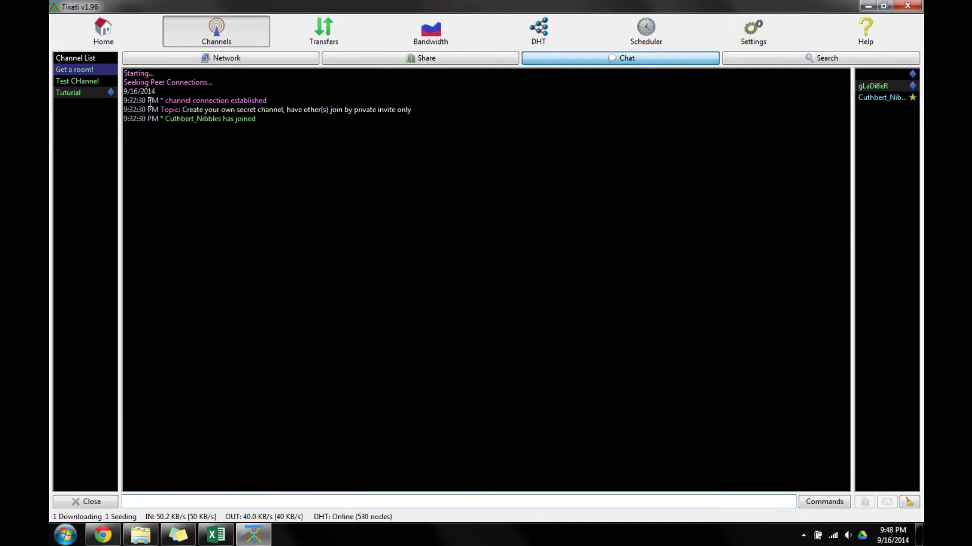
click(82, 81)
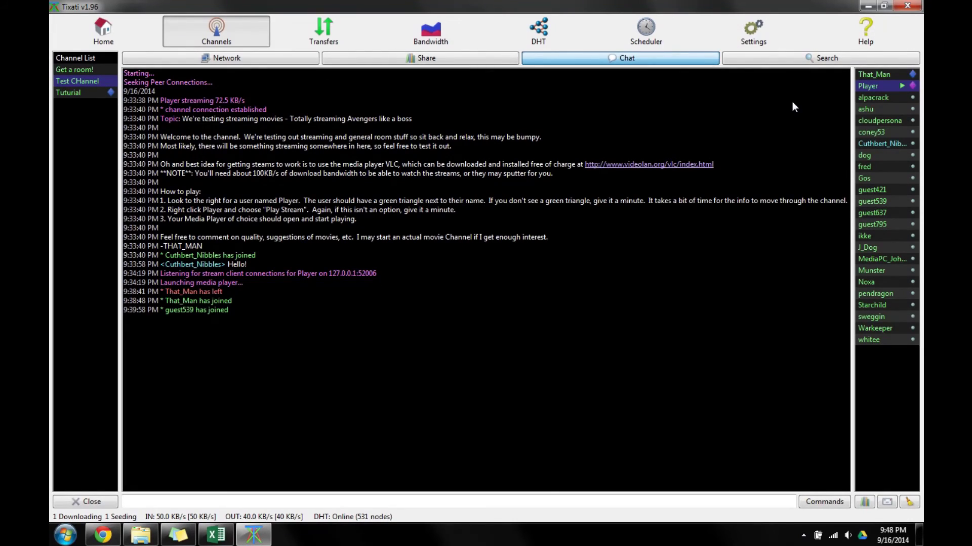
click(430, 30)
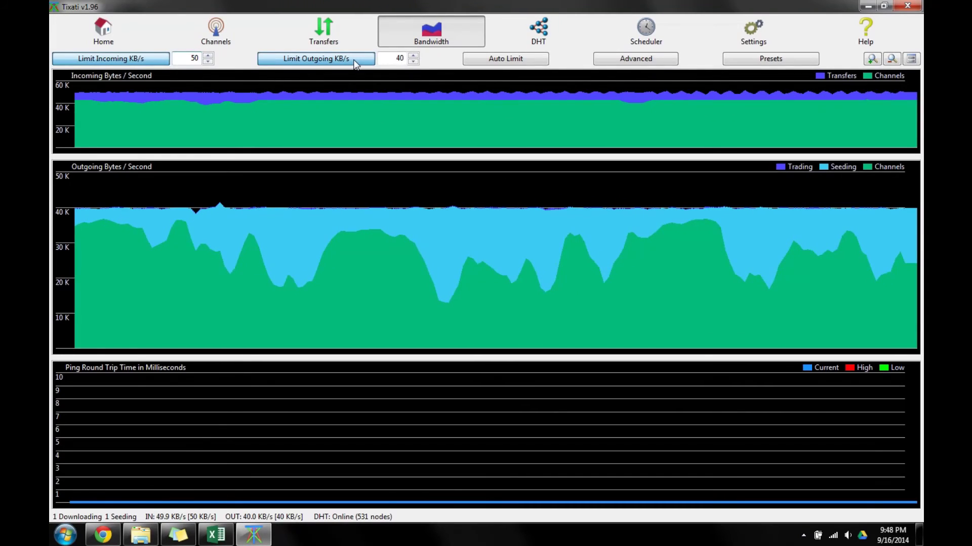
Set the incoming bandwidth limit to 70 KB/s.
text(700)
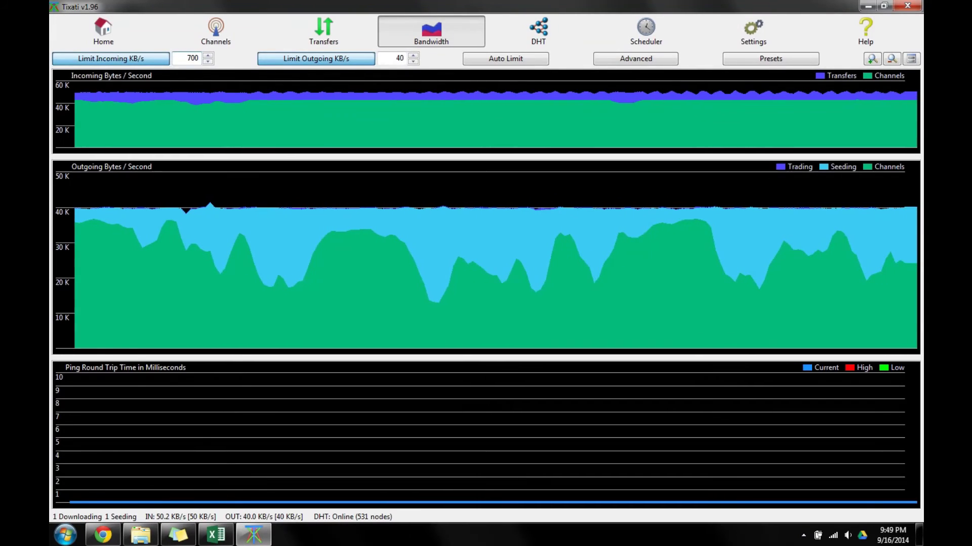
key(BackSpace)
key(Return)
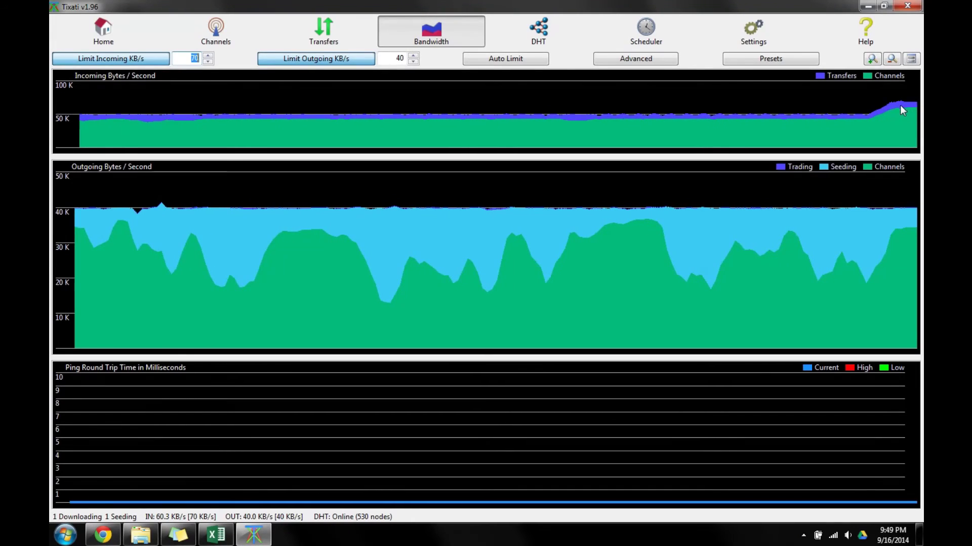
Put the kubuntu download in the Ultra Low priority group and check the bandwidth graphs.
click(323, 28)
right_click(471, 89)
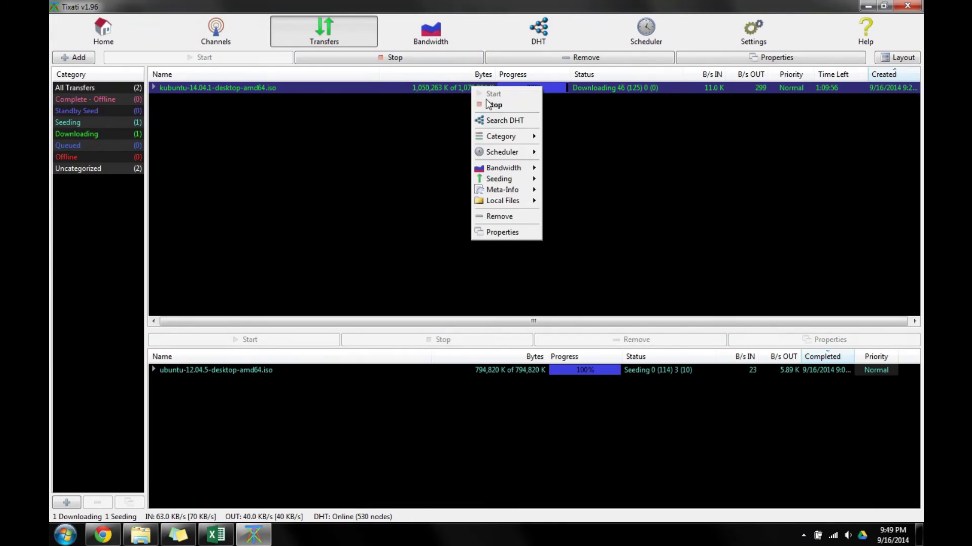
mouse_move(506, 168)
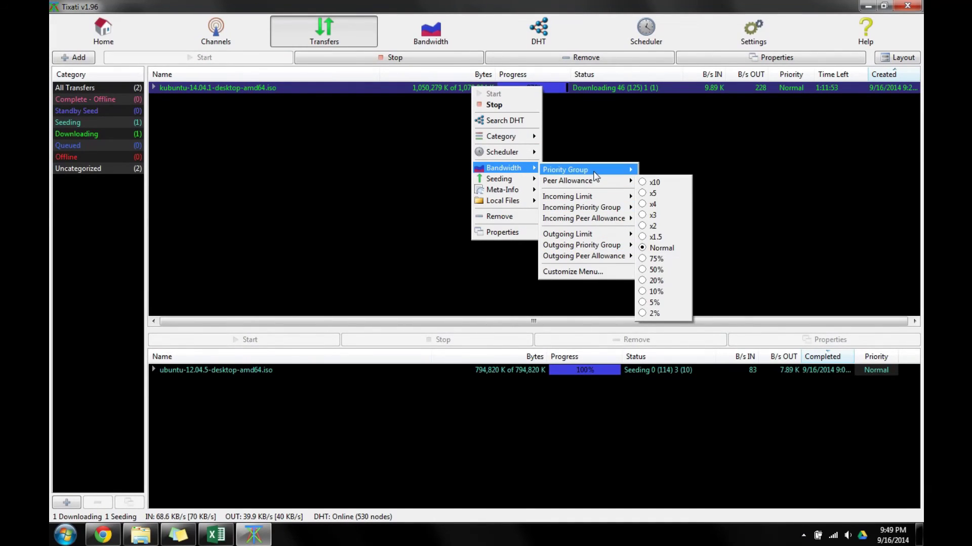
mouse_move(582, 170)
click(658, 256)
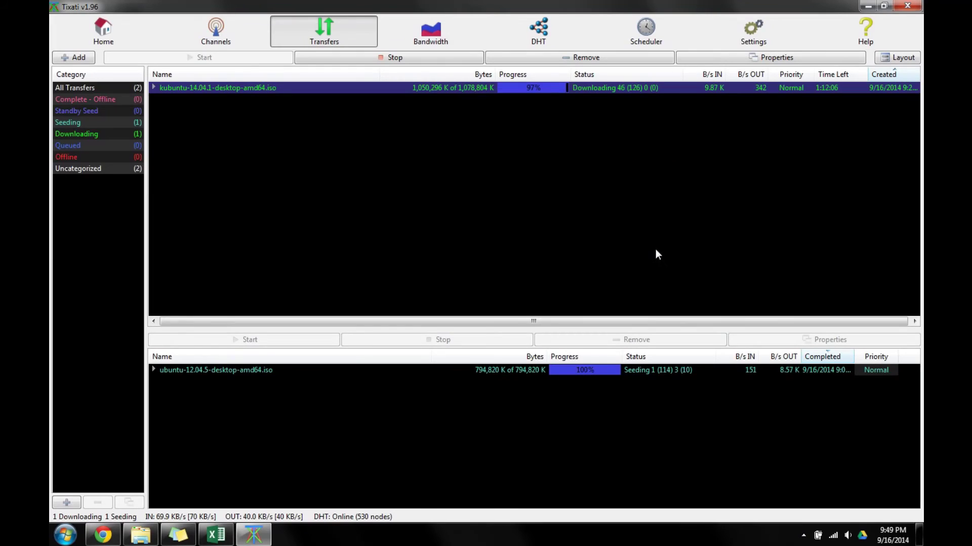
click(433, 41)
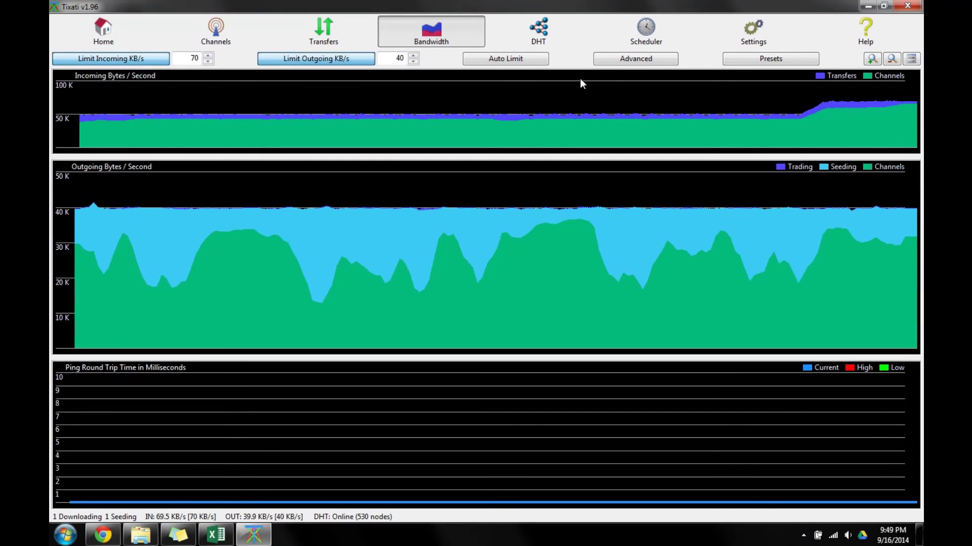
Switch the kubuntu download to the Ultra High priority group and review the graphs again.
click(323, 30)
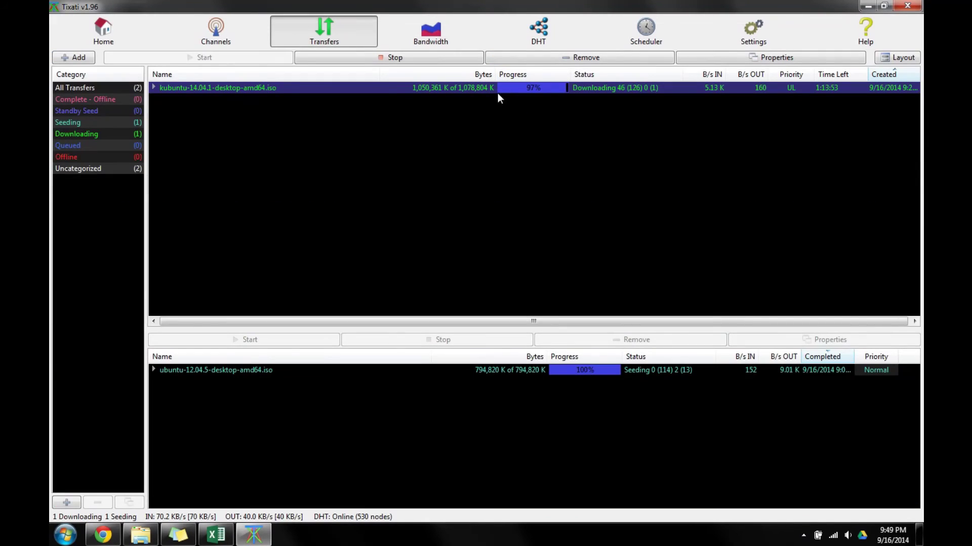
right_click(496, 89)
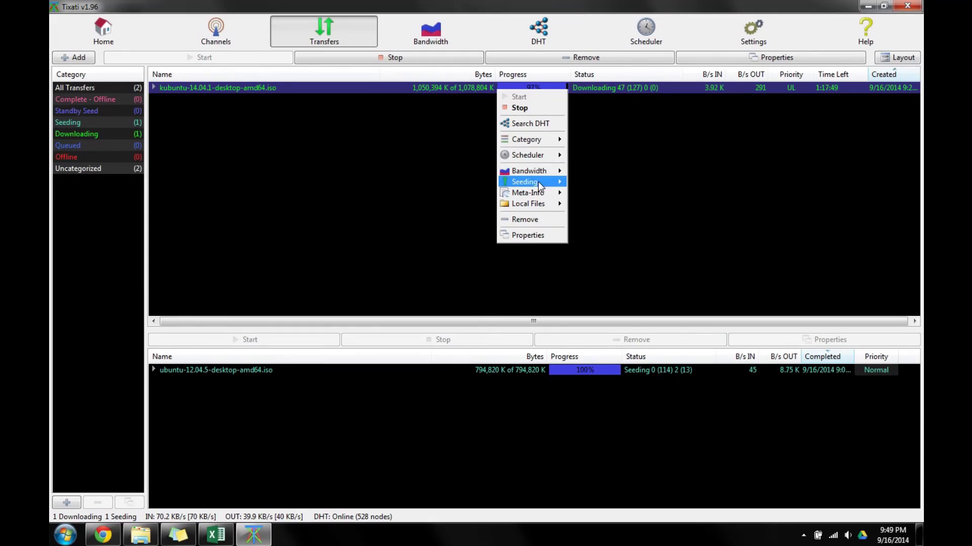
mouse_move(536, 171)
mouse_move(633, 173)
click(696, 174)
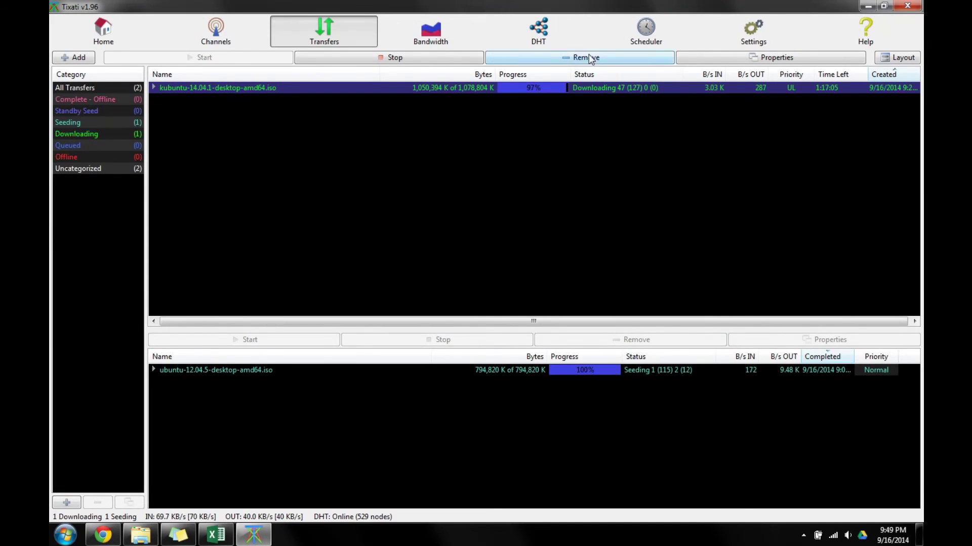
click(470, 37)
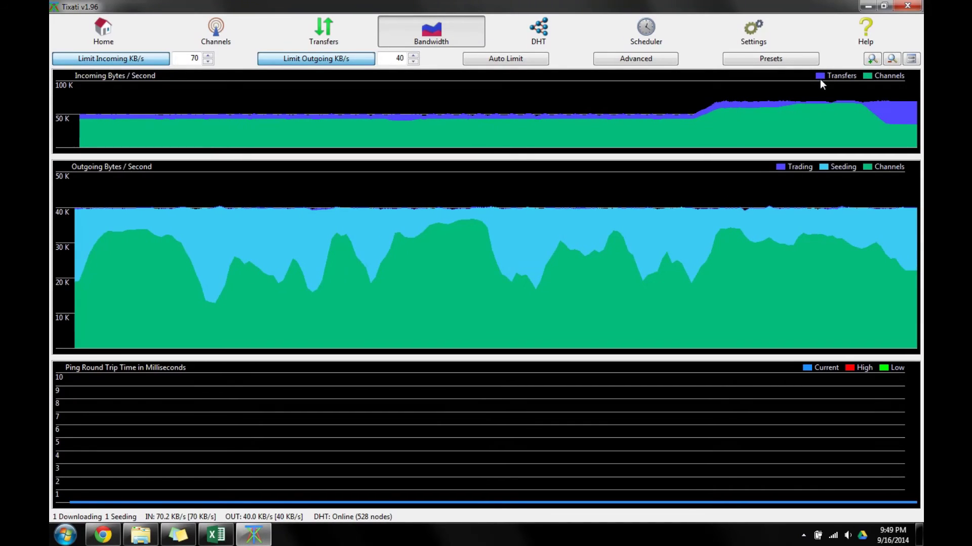
Reset the kubuntu download's priority group to Normal.
click(352, 38)
right_click(351, 92)
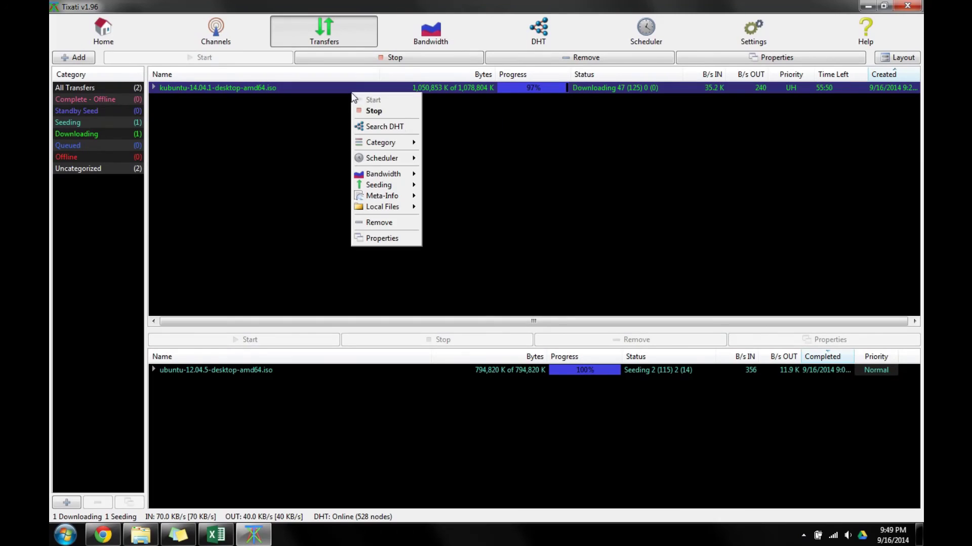
mouse_move(396, 172)
mouse_move(466, 177)
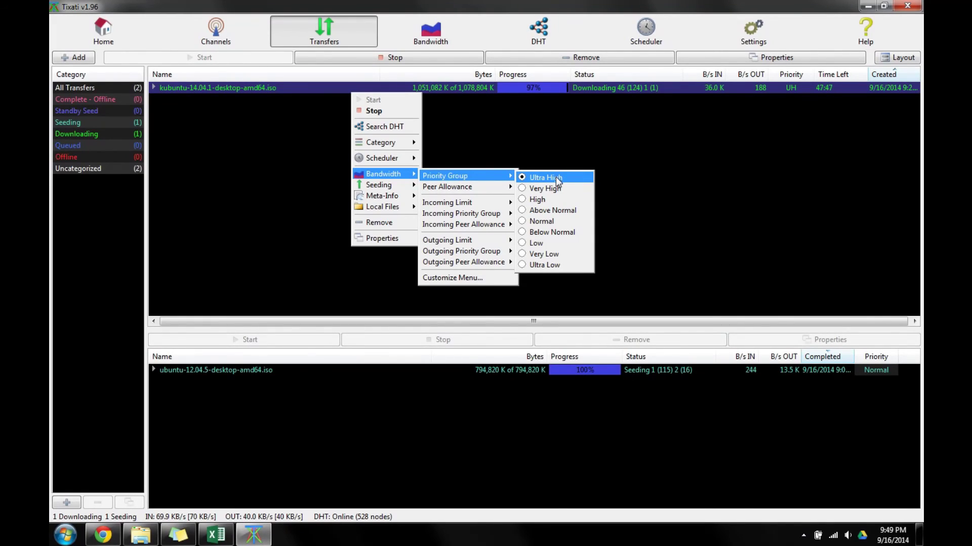
click(541, 221)
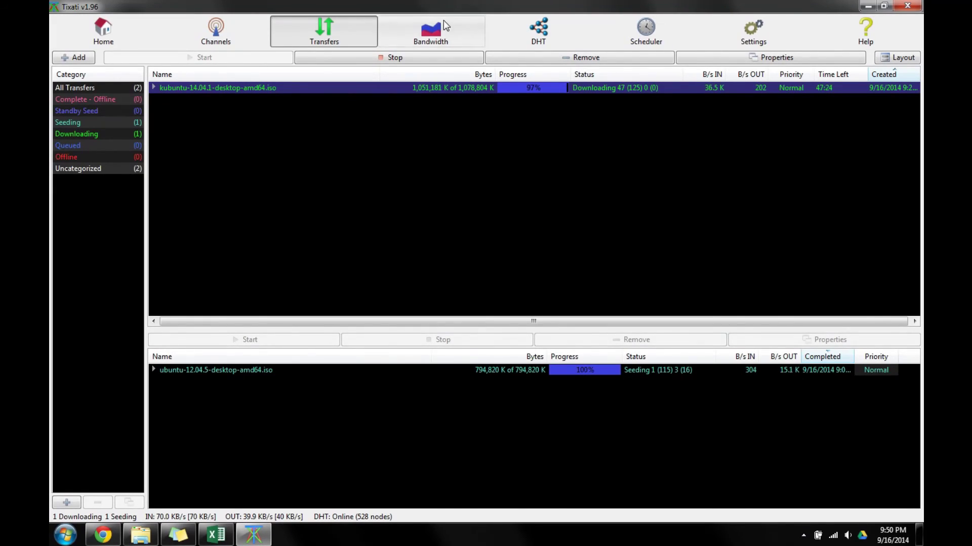
Raise the incoming limit to 1300 KB/s on the bandwidth page, leaving outgoing at 40 KB/s.
click(444, 21)
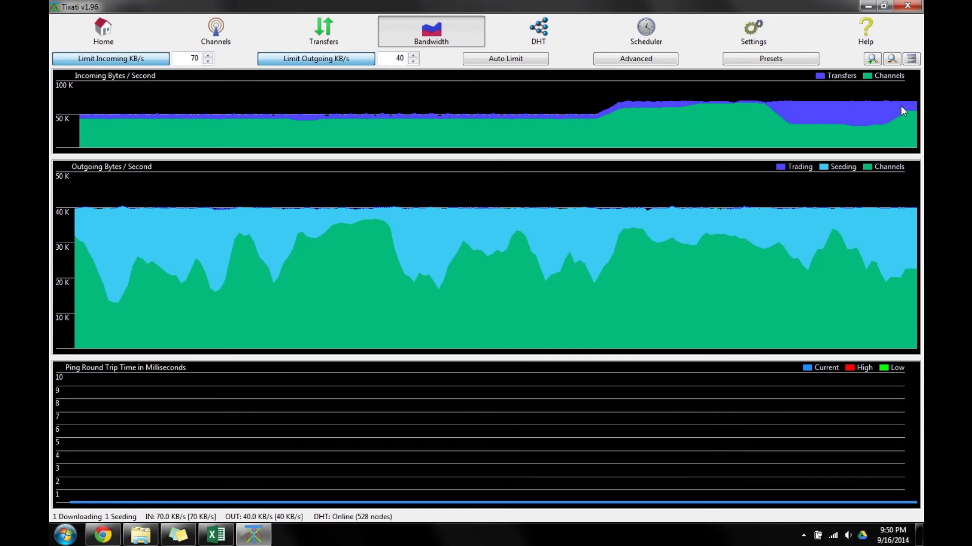
double_click(195, 59)
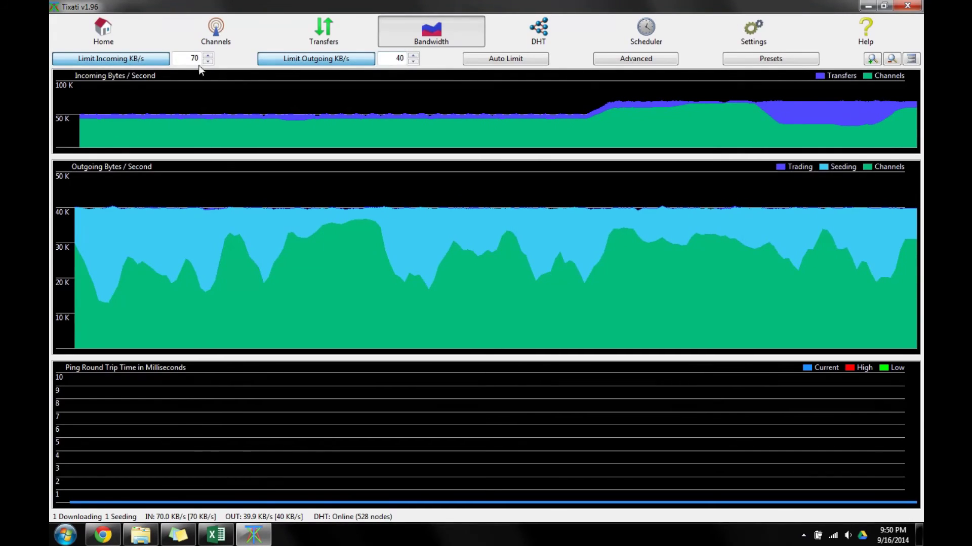
text(1300)
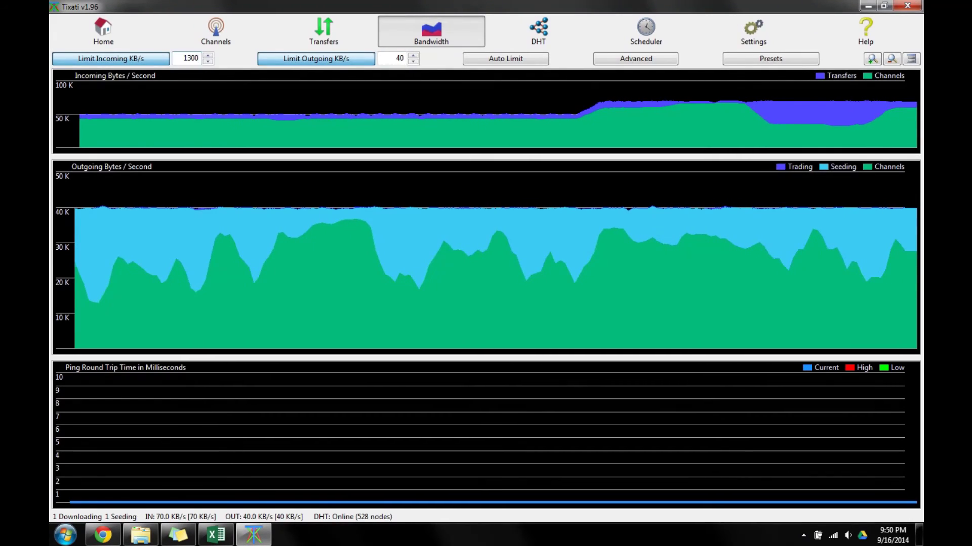
key(Return)
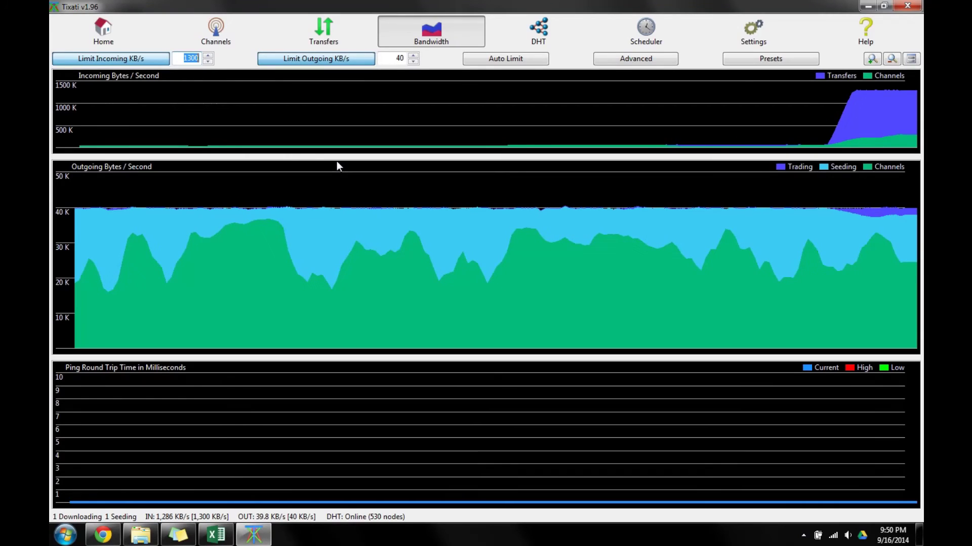
View the Tutorial channel's information page, then show the full channel list.
click(232, 44)
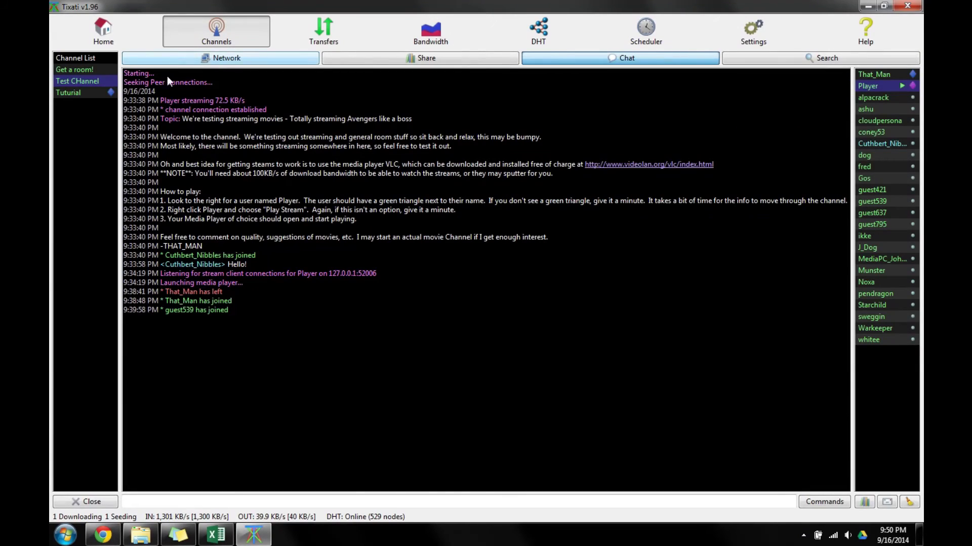
click(108, 93)
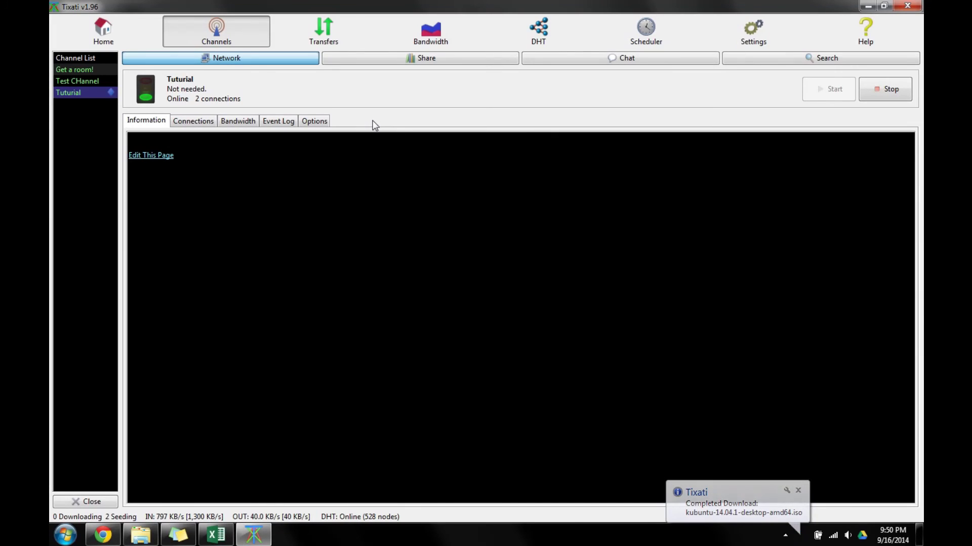
click(82, 59)
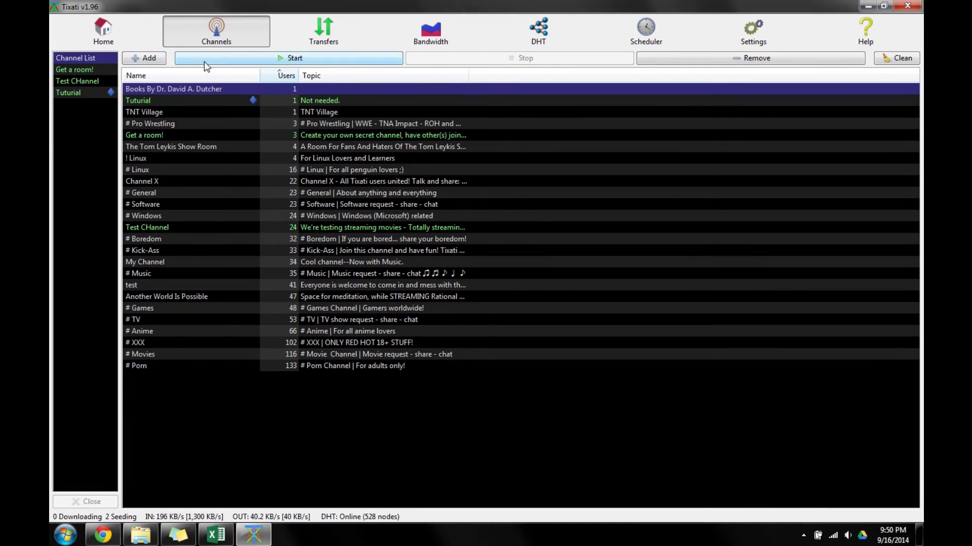
click(149, 58)
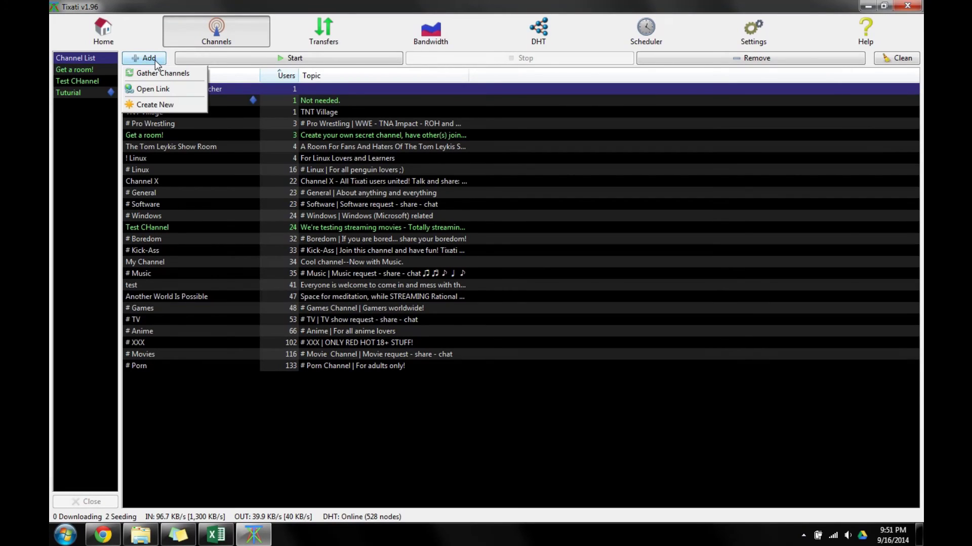
Start a new channel named 'Secure Tutorial' and randomize its secret key several times.
click(167, 105)
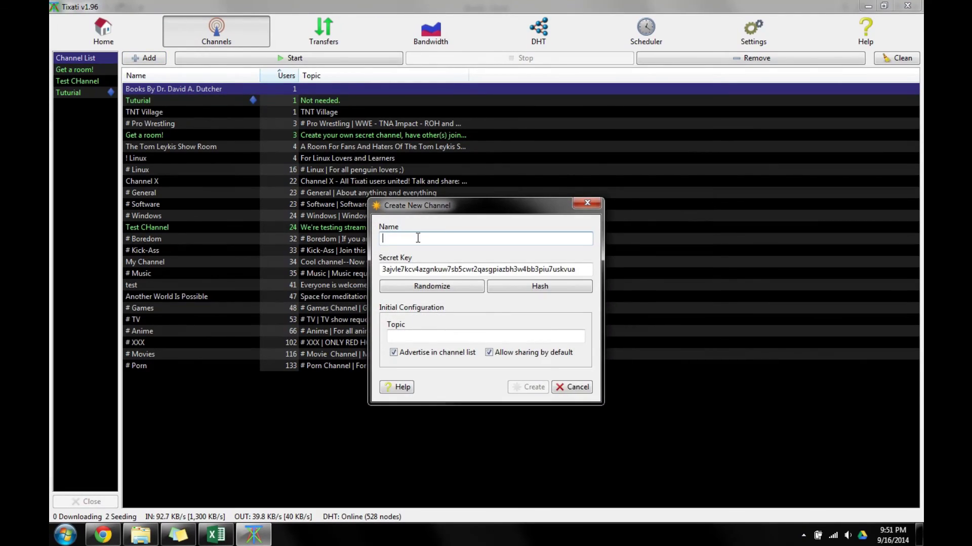
text(Secur)
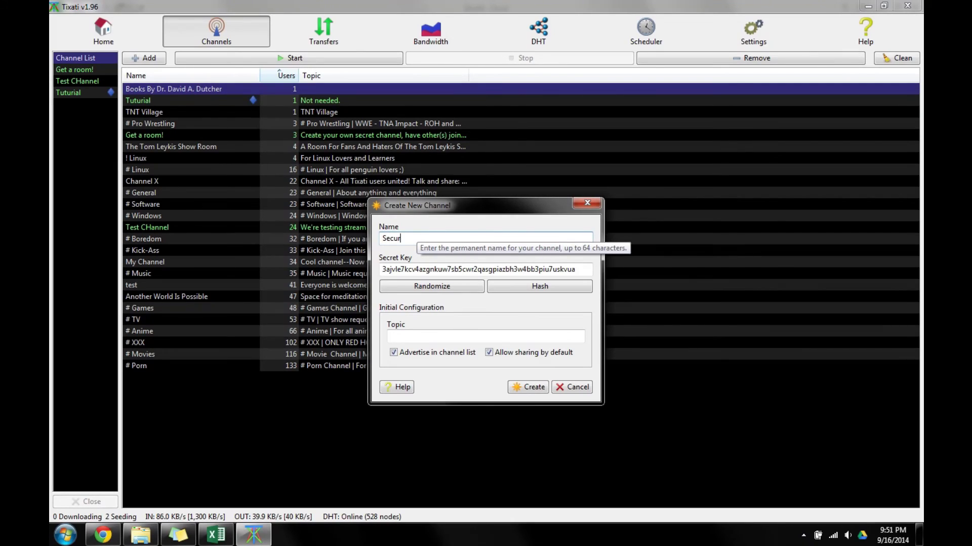
text(e Tu)
text(ut)
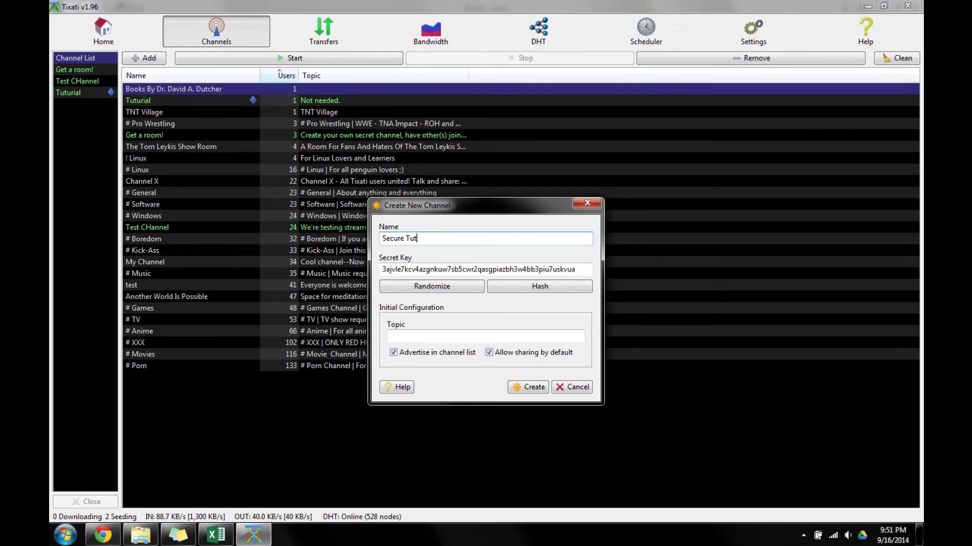
text(uorial)
click(448, 281)
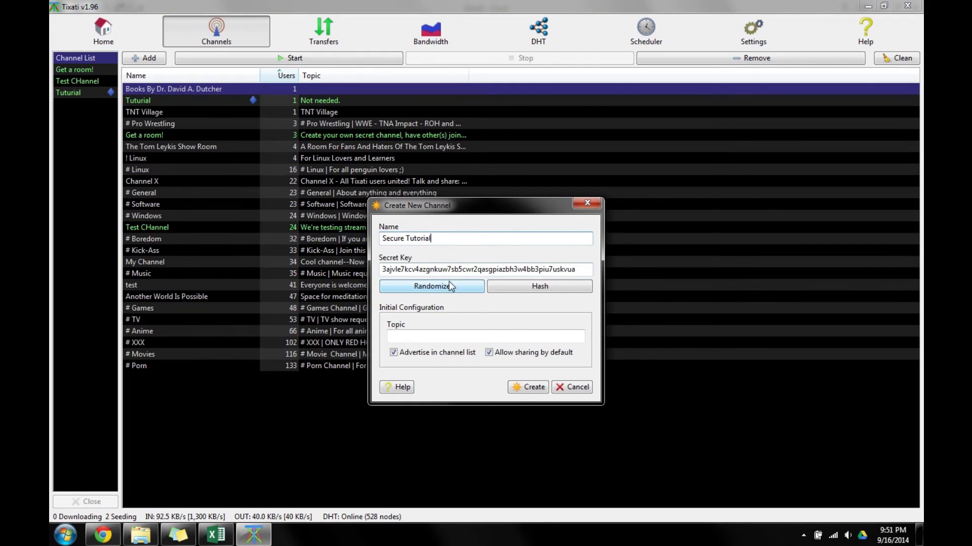
click(498, 287)
click(466, 286)
click(499, 290)
click(466, 286)
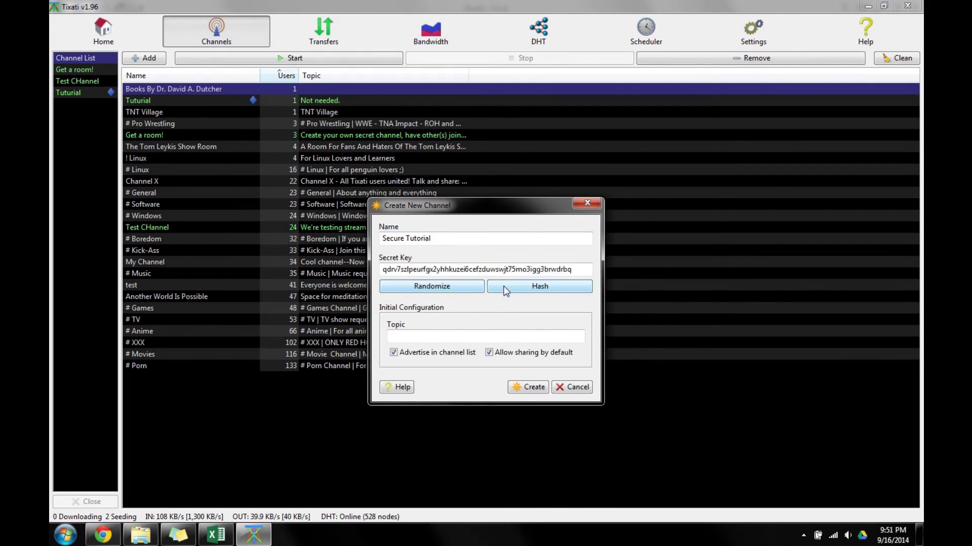
click(503, 287)
click(466, 286)
click(503, 288)
click(468, 287)
click(505, 289)
click(463, 287)
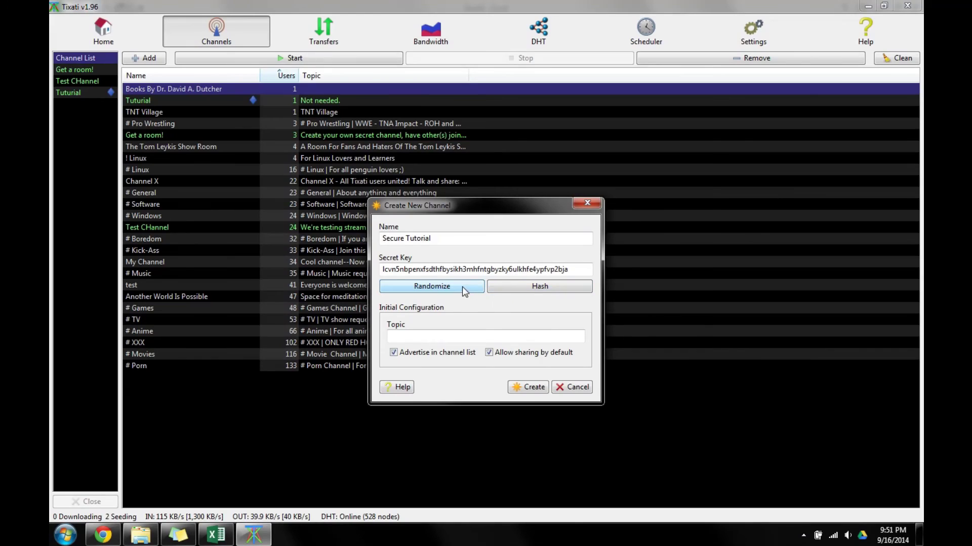
Give it topic 'Secret.', turn off advertising and sharing by default, and create it.
click(450, 336)
text(S)
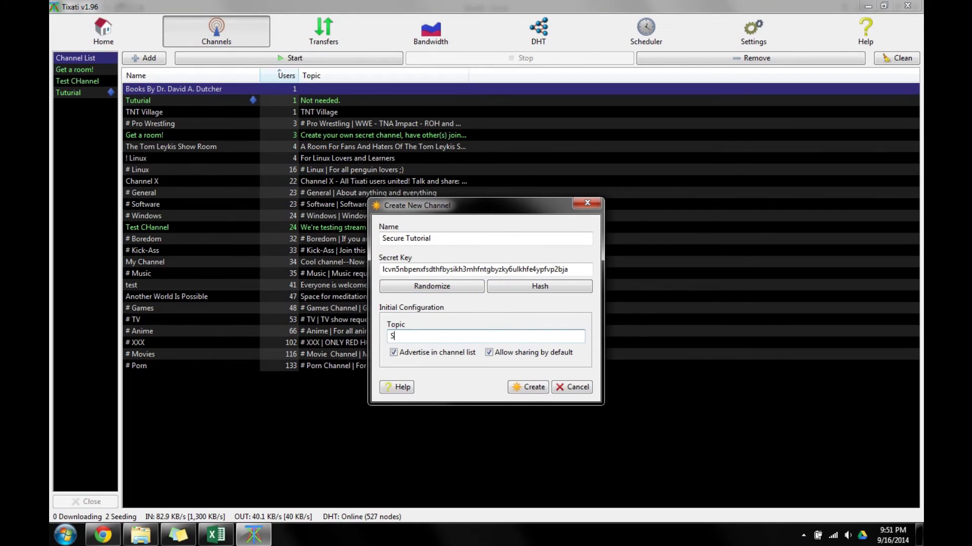
text(ecret.)
click(445, 354)
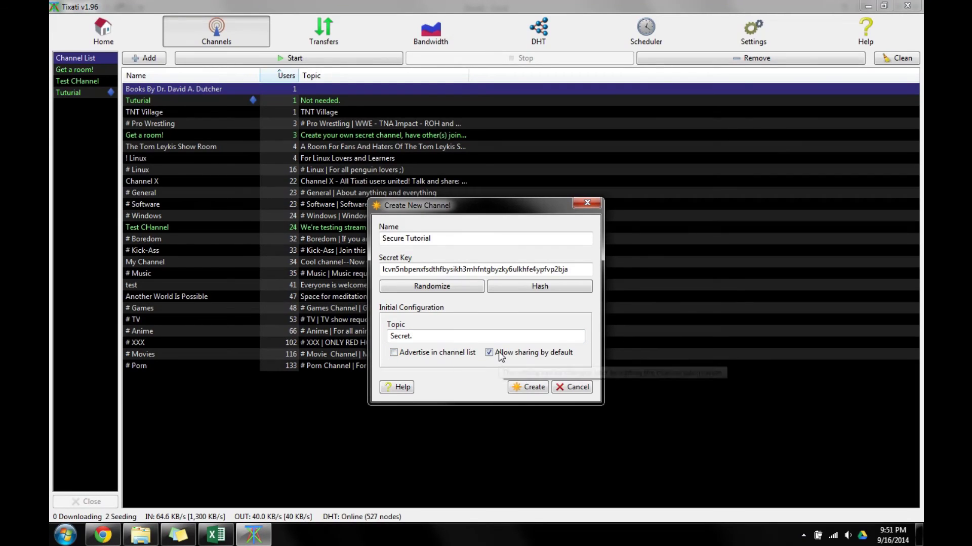
click(500, 355)
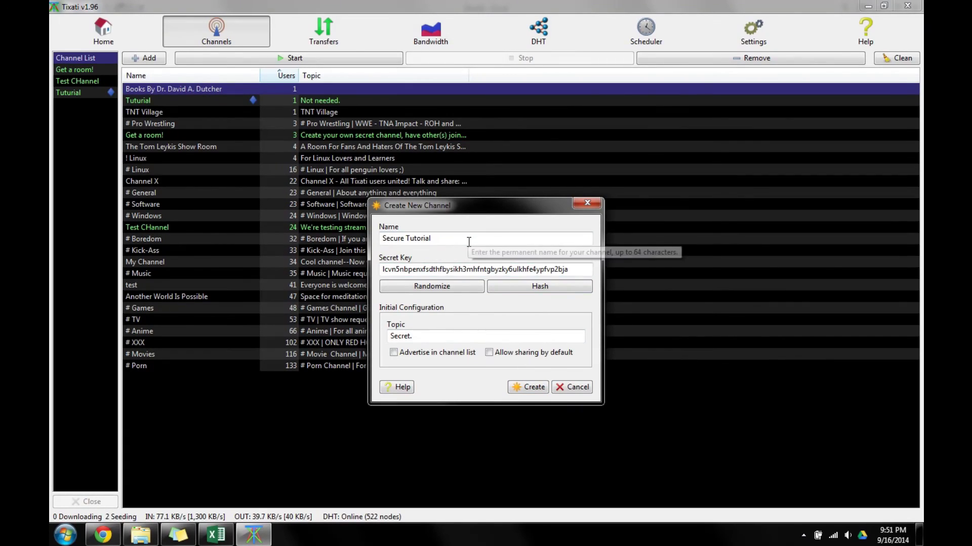
click(526, 388)
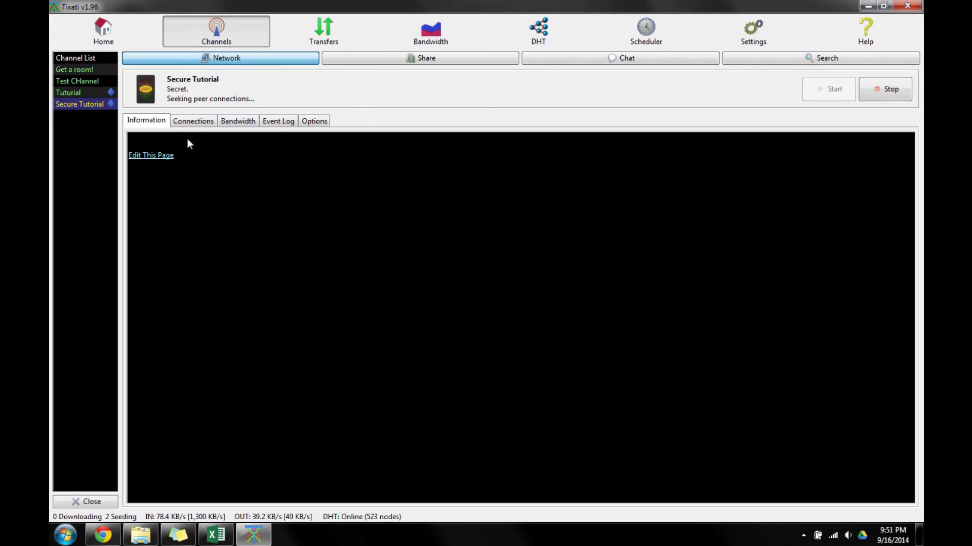
click(167, 157)
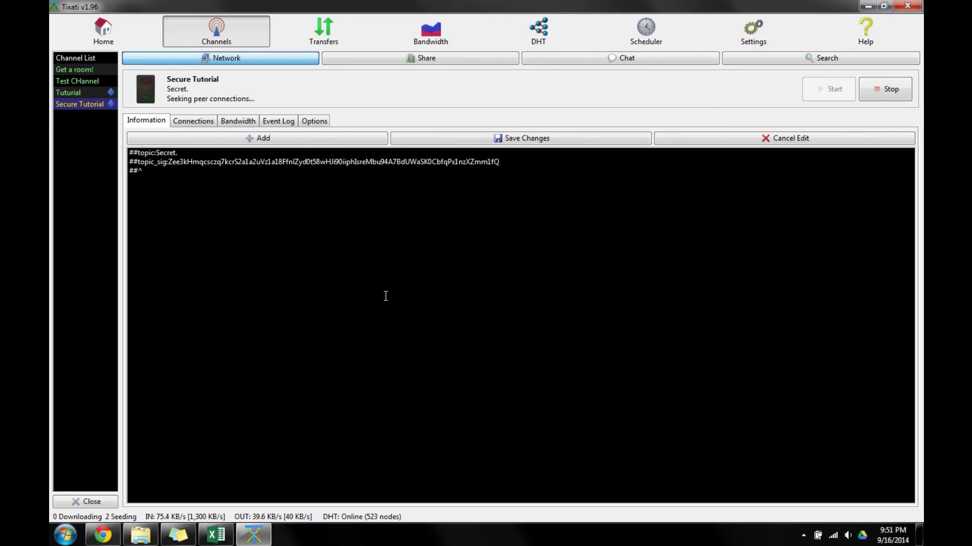
drag(360, 368, 83, 99)
click(155, 243)
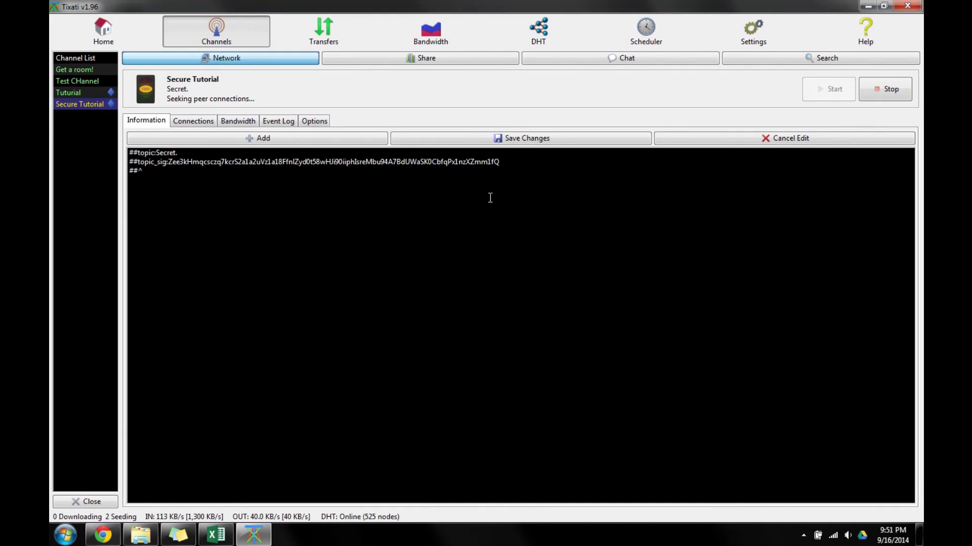
triple_click(511, 161)
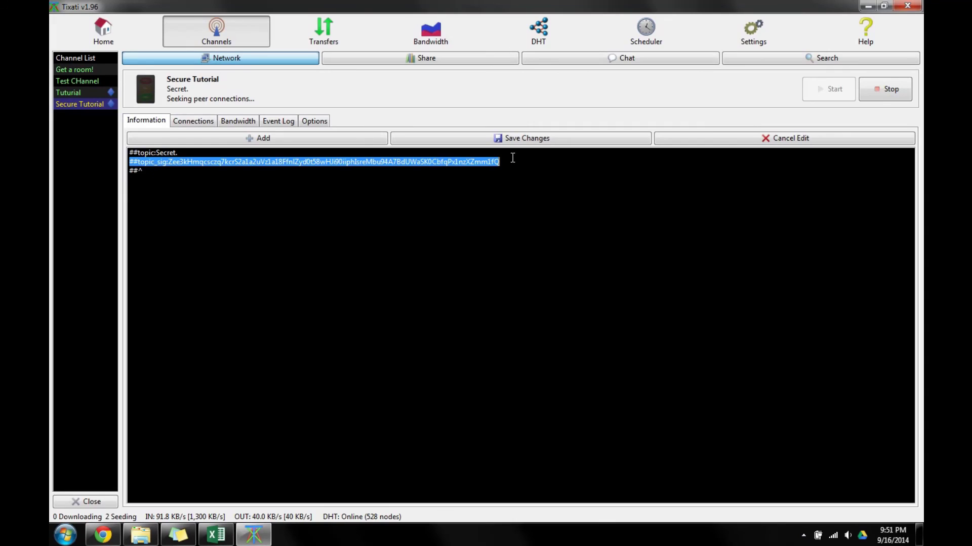
click(166, 161)
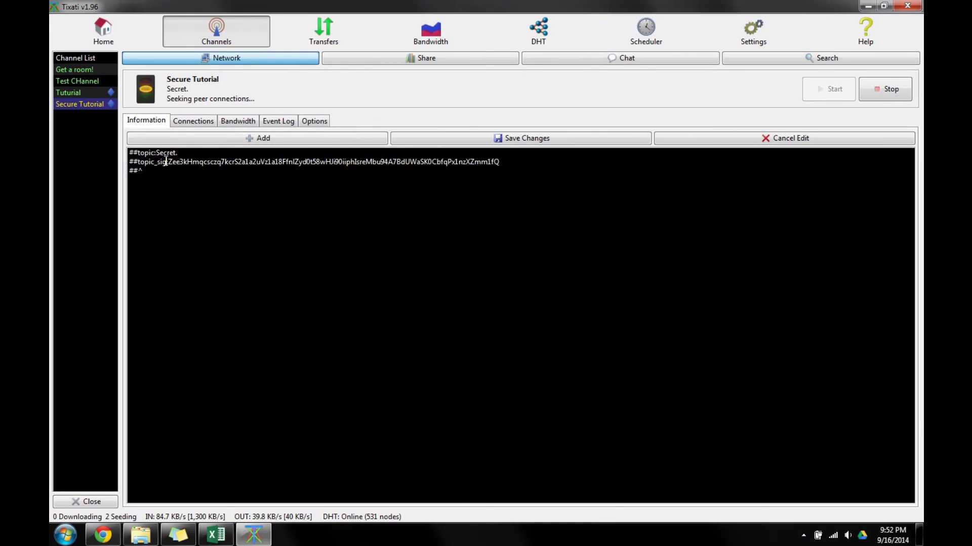
click(260, 239)
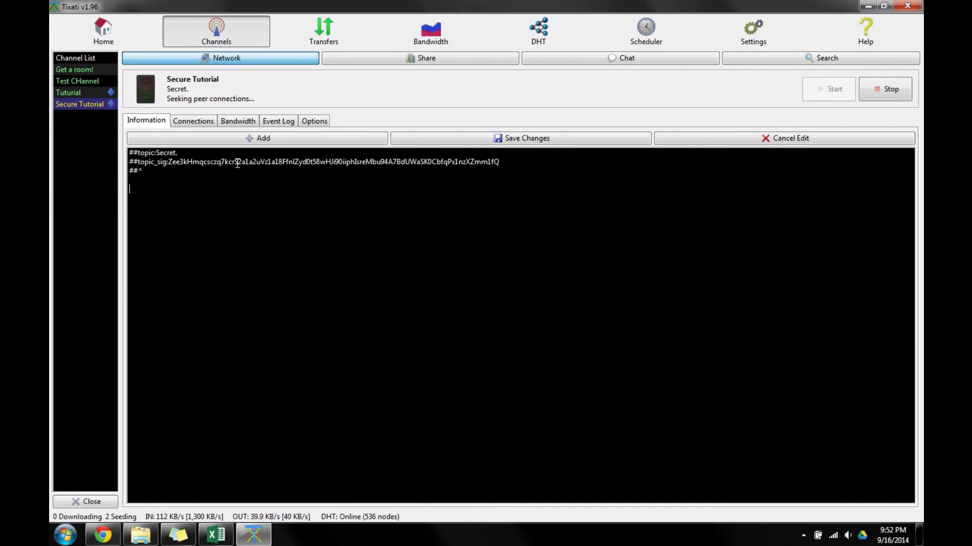
click(764, 138)
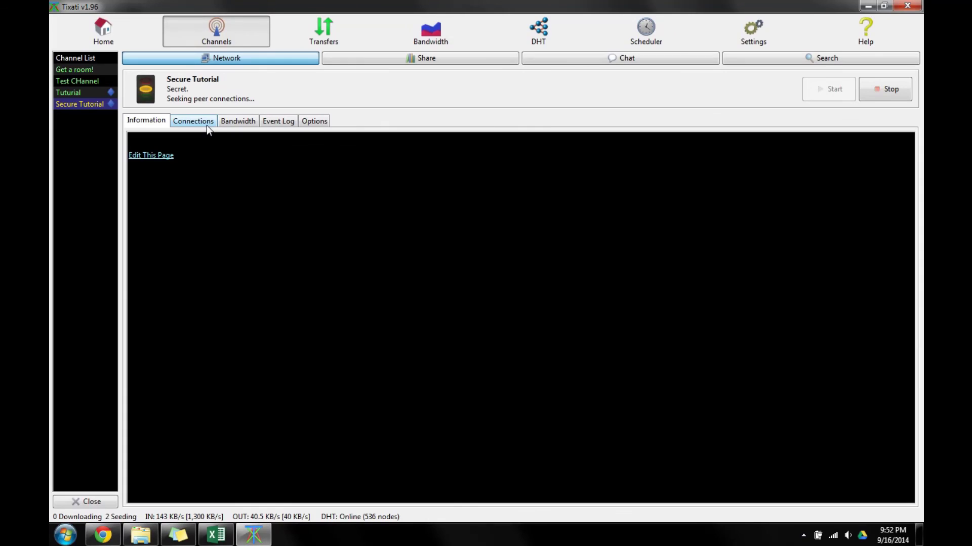
Copy the Secure Tutorial channel's link and open the Add Channel From URL dialog.
right_click(73, 109)
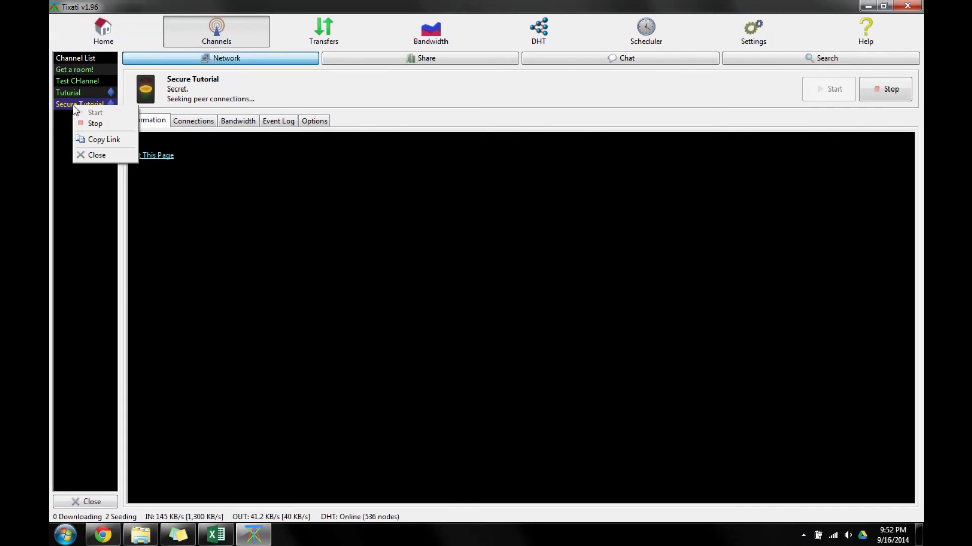
click(99, 140)
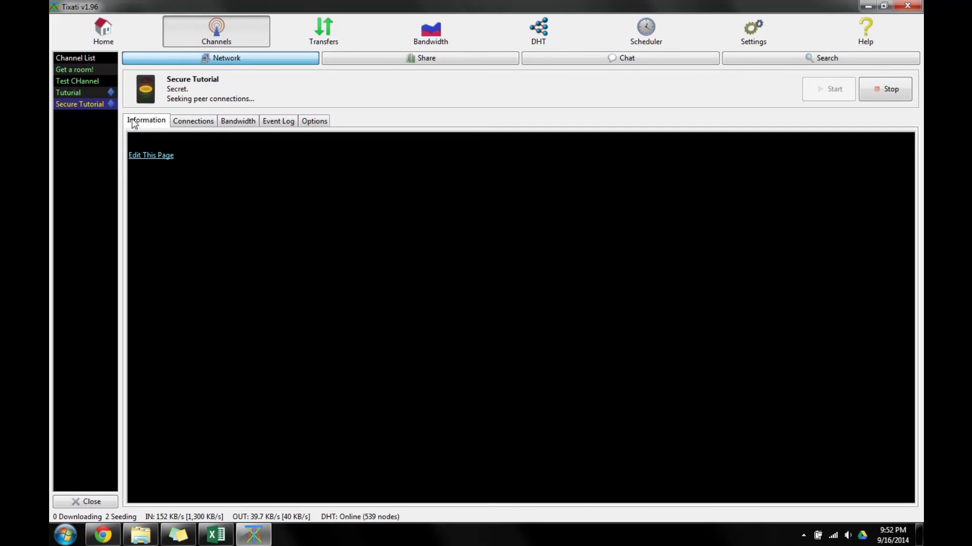
click(96, 57)
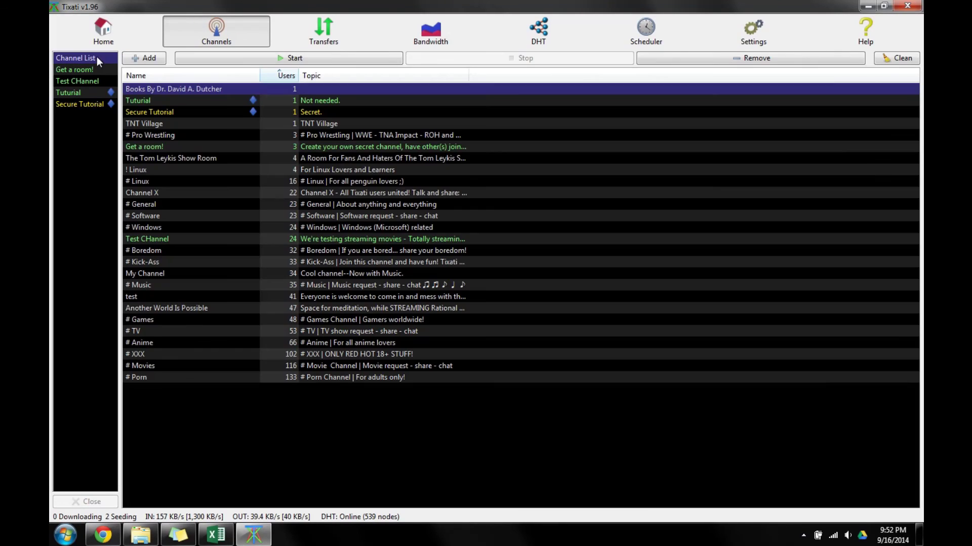
click(143, 58)
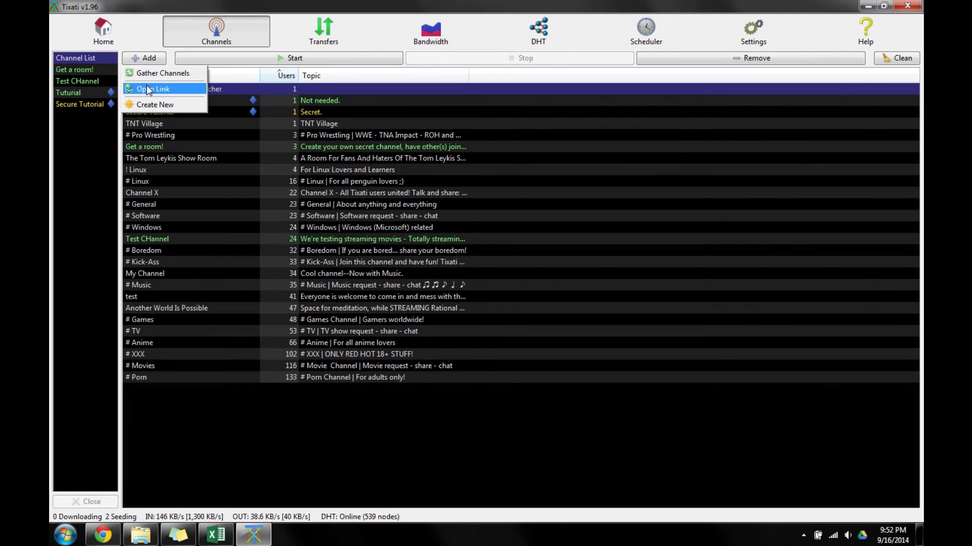
click(149, 88)
right_click(393, 259)
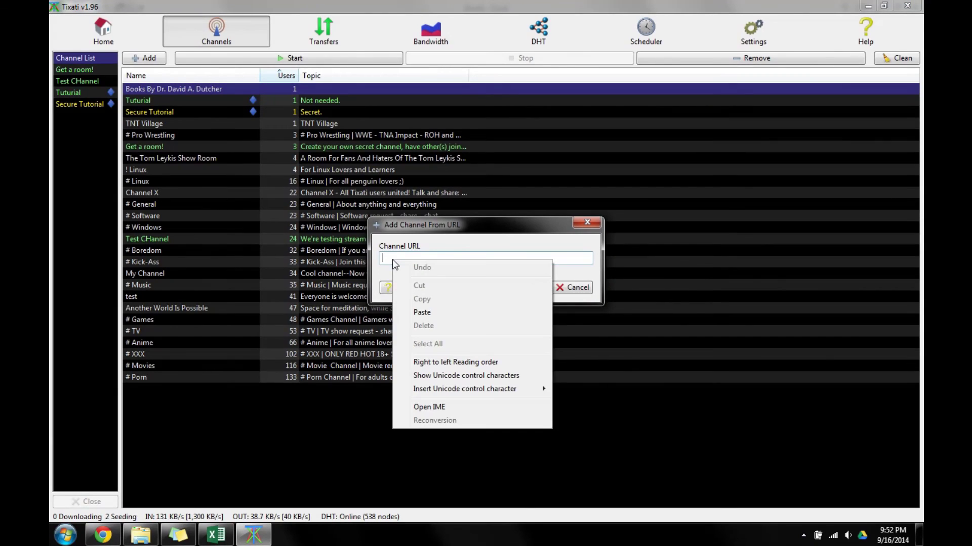
click(578, 257)
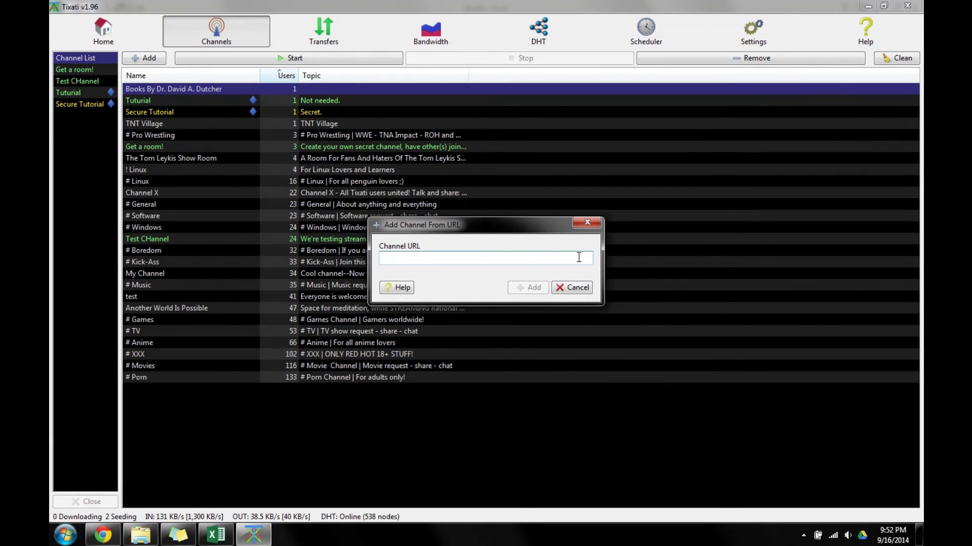